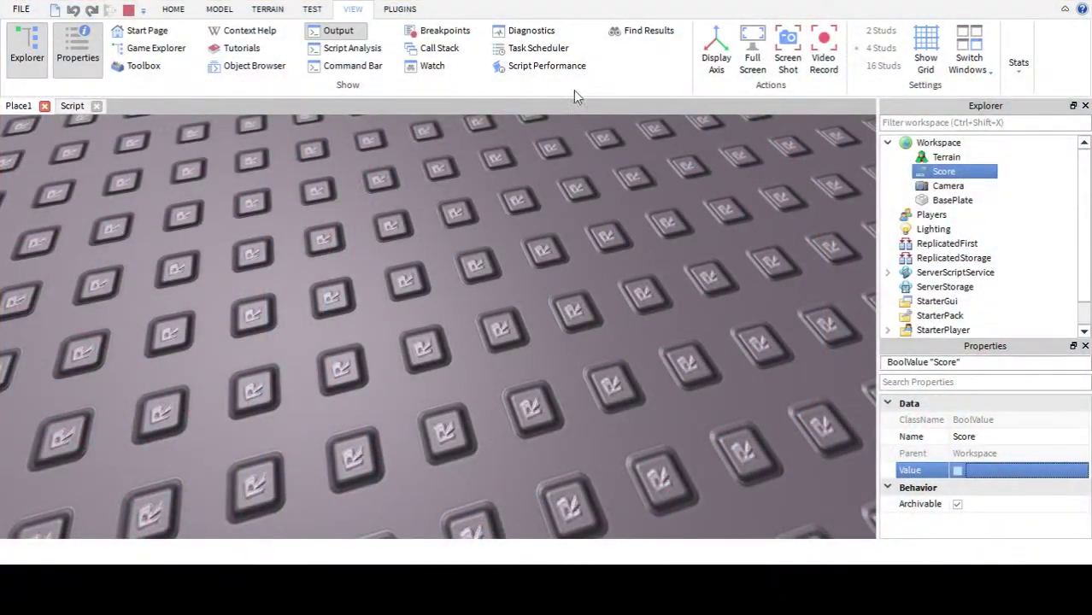
- Stop the running game test and clear the object selection
left_click(128, 9)
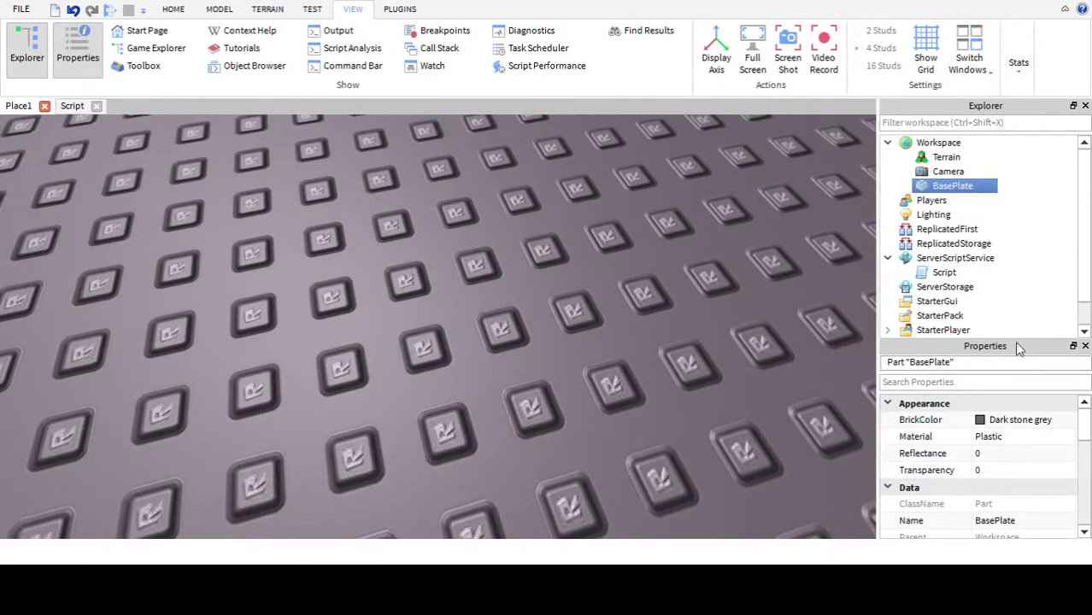
left_click(643, 274)
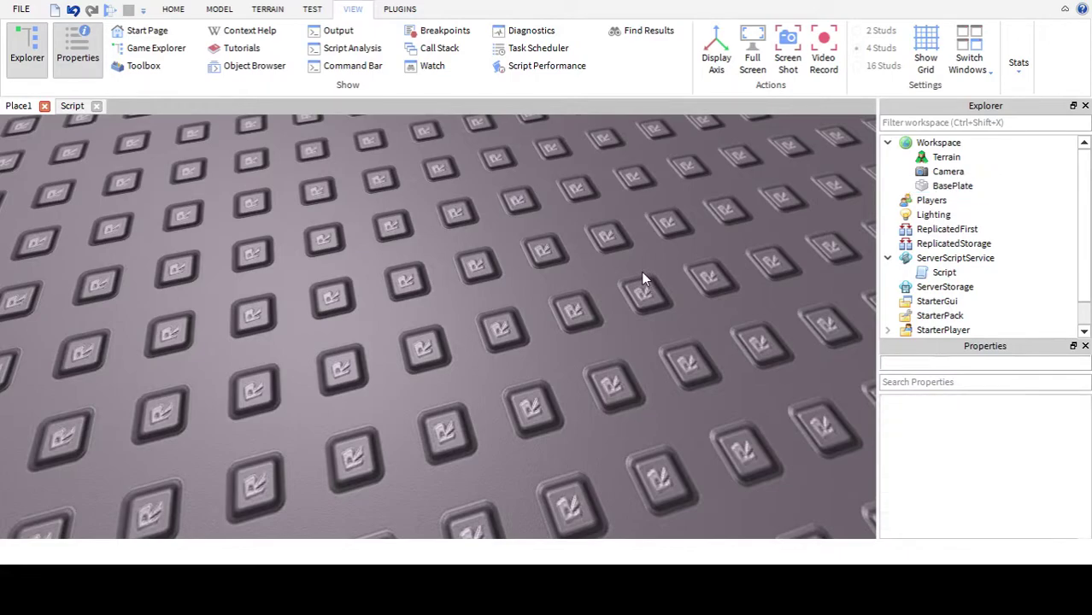
right_click_drag(642, 274, 642, 273)
scroll(642, 273, "down", 5)
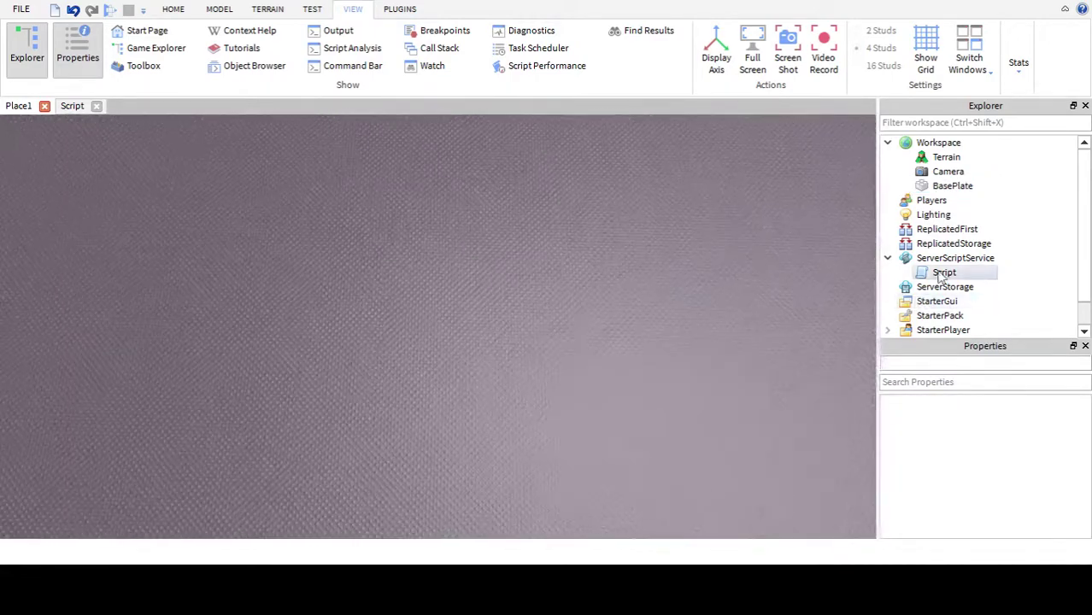
- Open the Script under ServerScriptService and delete all of its existing code
left_click(958, 272)
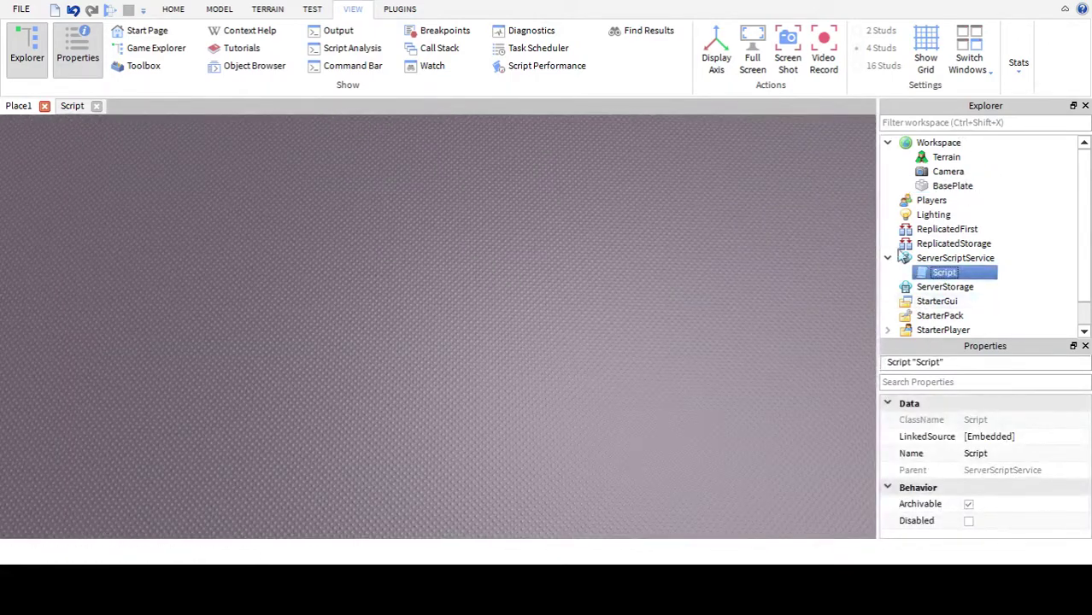
double_click(940, 273)
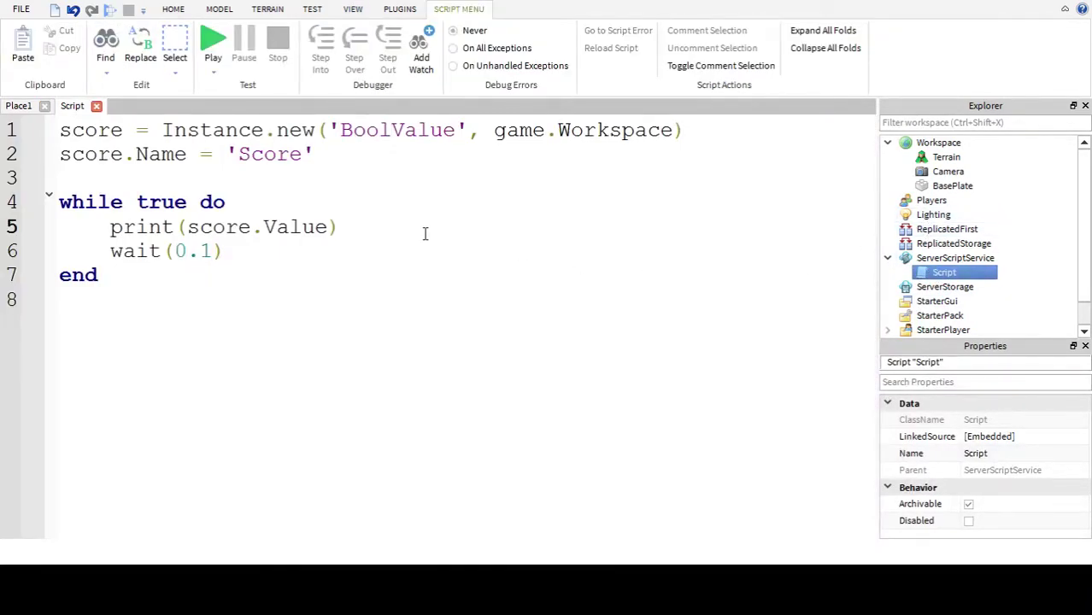
key("ctrl+a")
key("Delete")
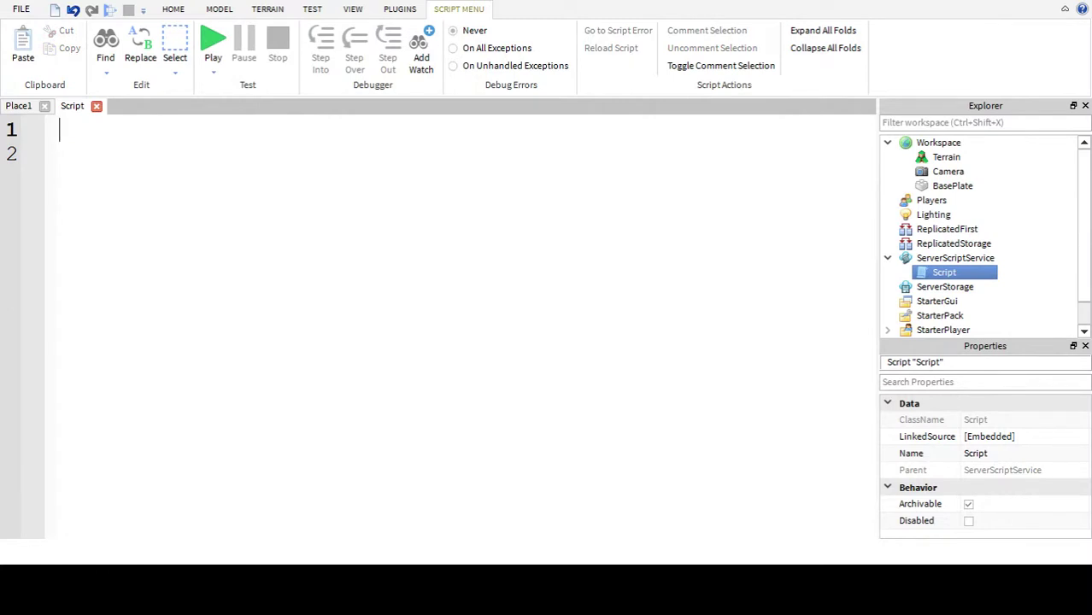
key("BackSpace")
- Declare a function named printFoo() with no parameters and an end-terminated body
type("p")
key("BackSpace")
type("function printF")
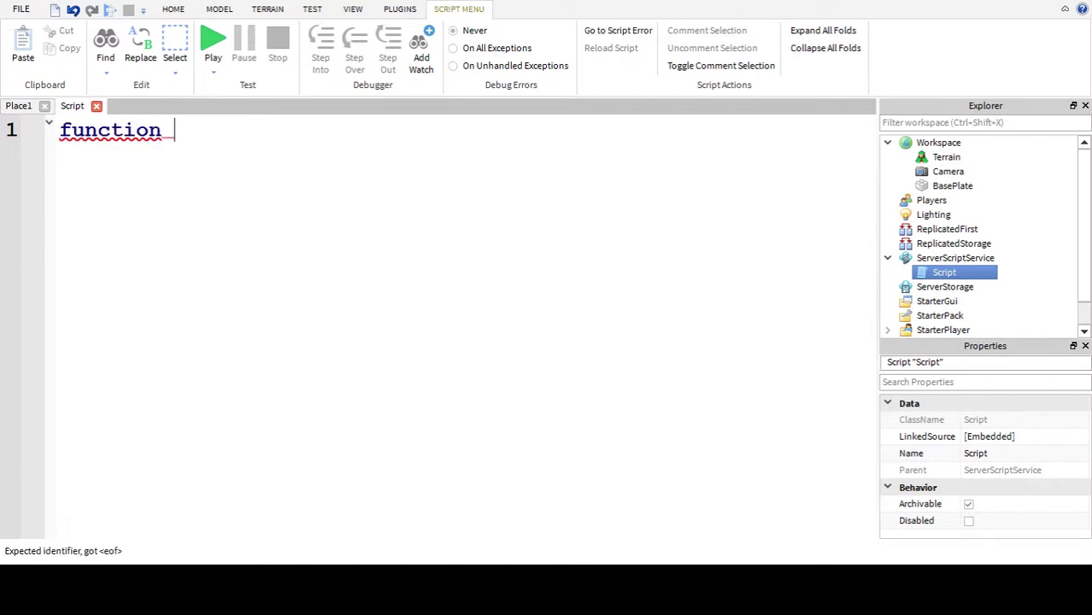
type("oo()")
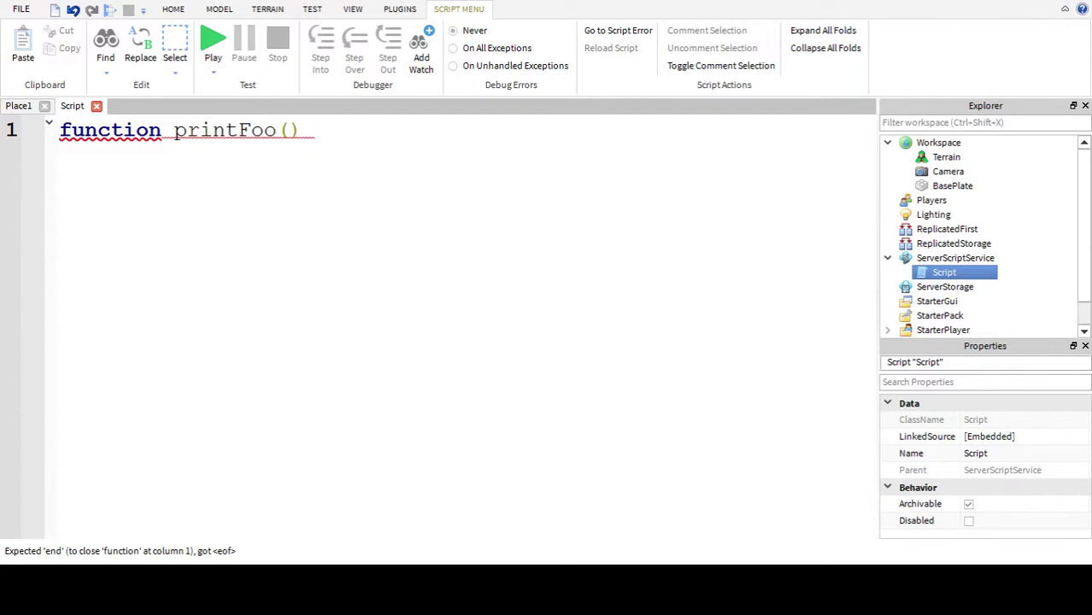
key("Return")
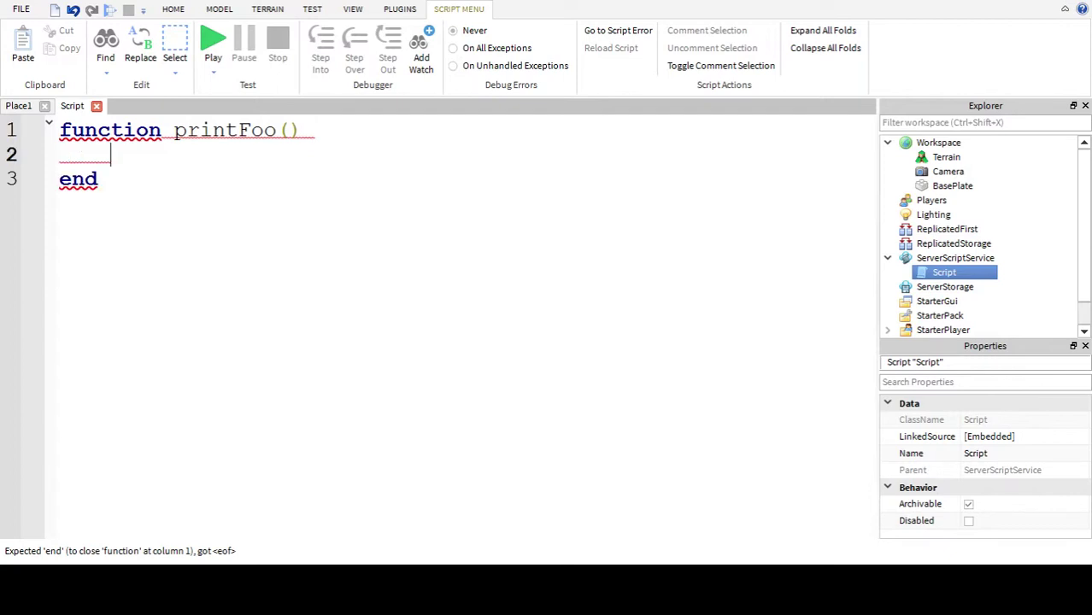
- Write print('FOO') as the body of the printFoo function
type("print()''")
key("BackSpace")
key("BackSpace")
key("Left")
type("''")
type("FOO")
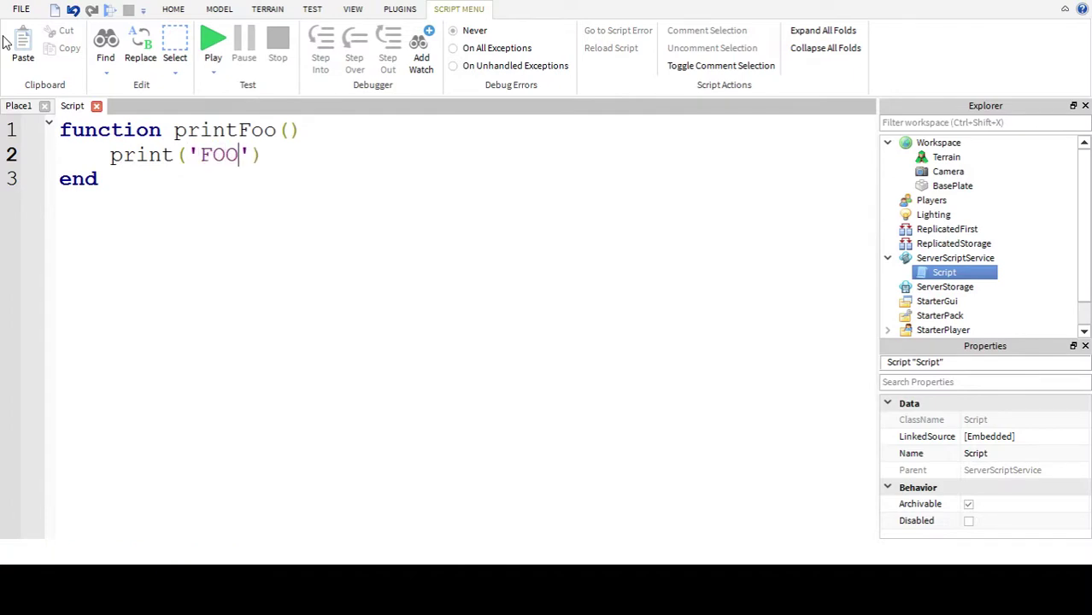
- Add a blank line and a new code line below the function's end
left_click(265, 183)
key("Return")
key("Return")
key("BackSpace")
key("Return")
type("print ()")
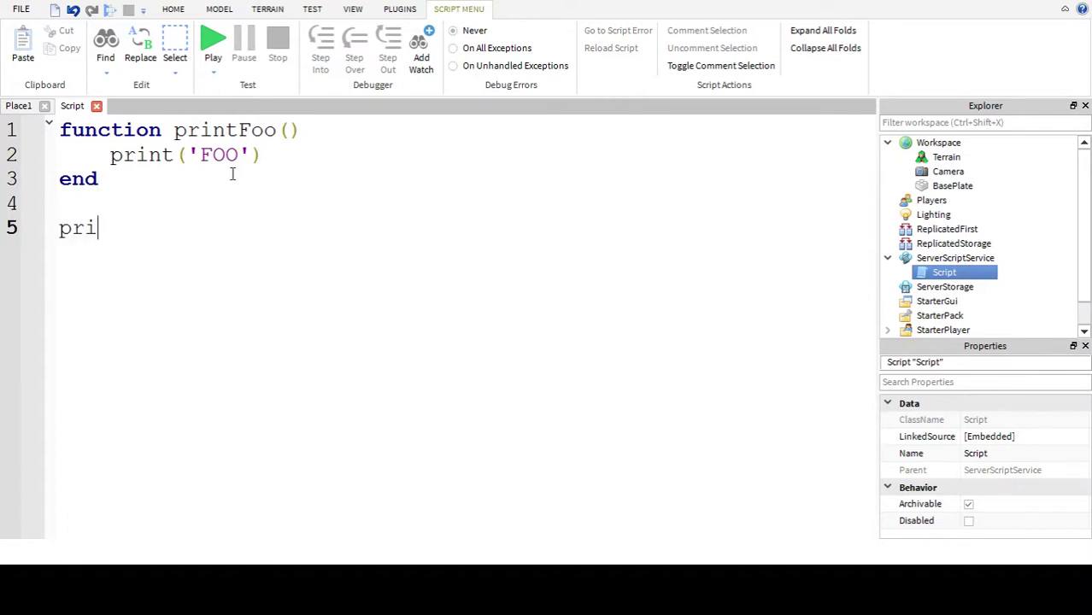
key("Left")
type("'Fo'")
key("Left")
type("Fo")
key("BackSpace")
type("OO")
key("BackSpace")
key("BackSpace")
left_click(45, 224)
key("BackSpace")
- Add a printFoo() call on line 5, below the function definition
type("print")
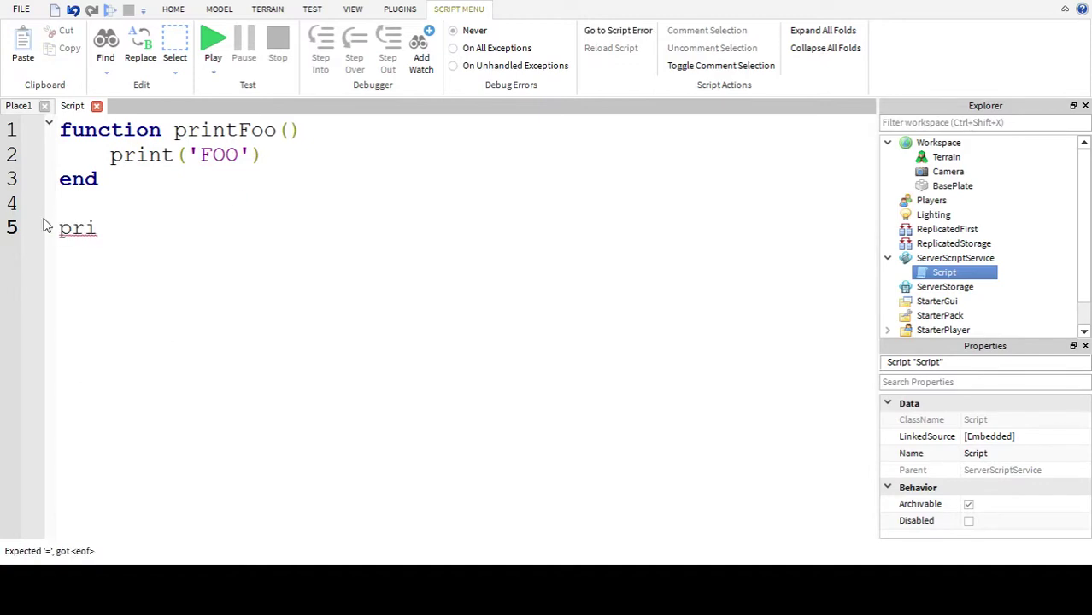
type("Foo()")
- Test-run the game with the Output window shown and stop the test
left_click(213, 38)
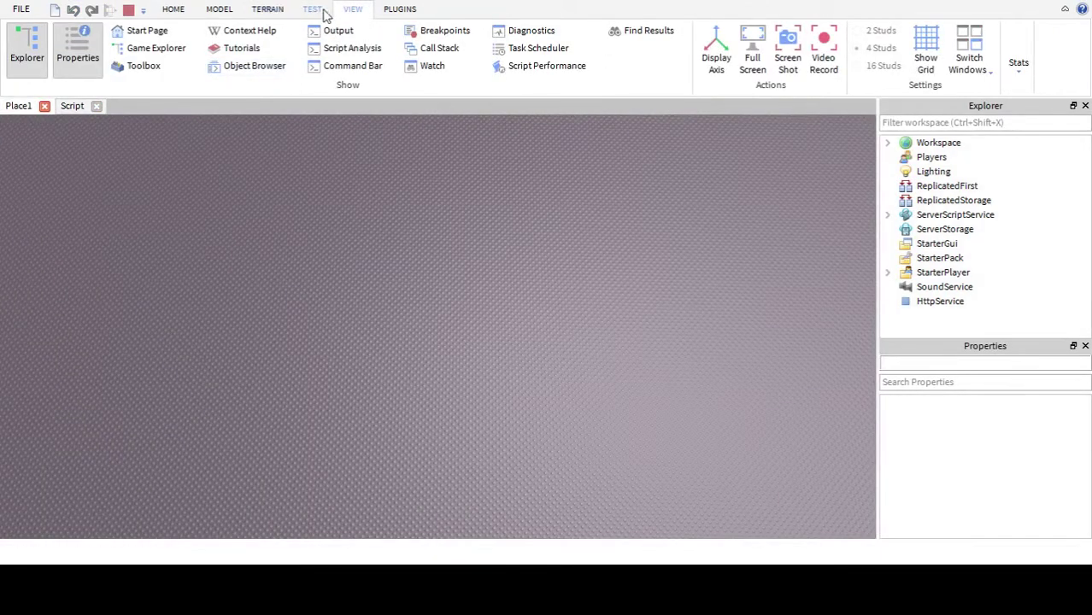
left_click(312, 34)
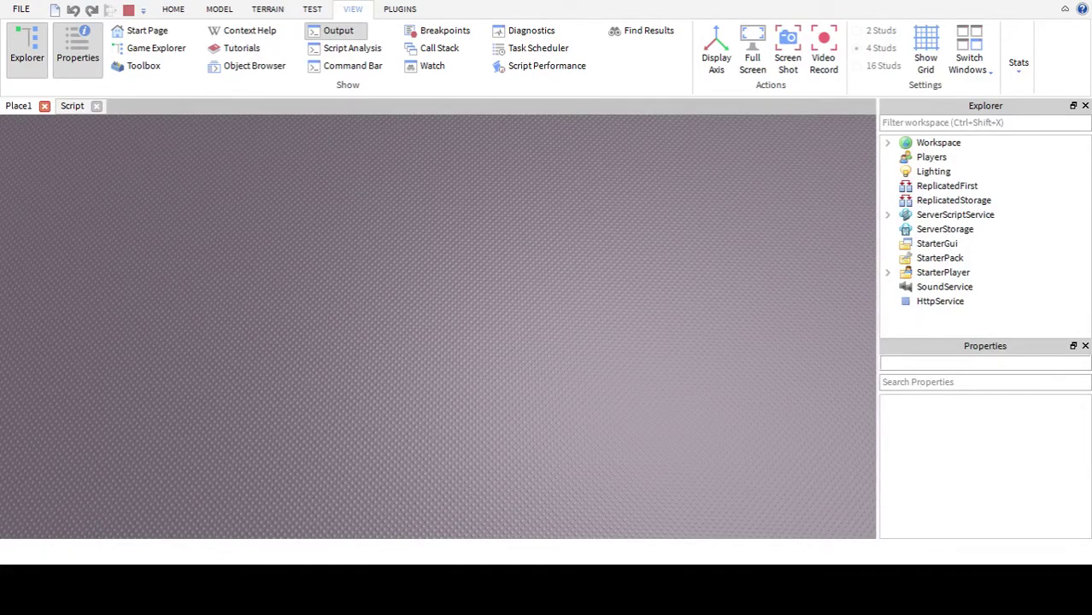
left_click(129, 9)
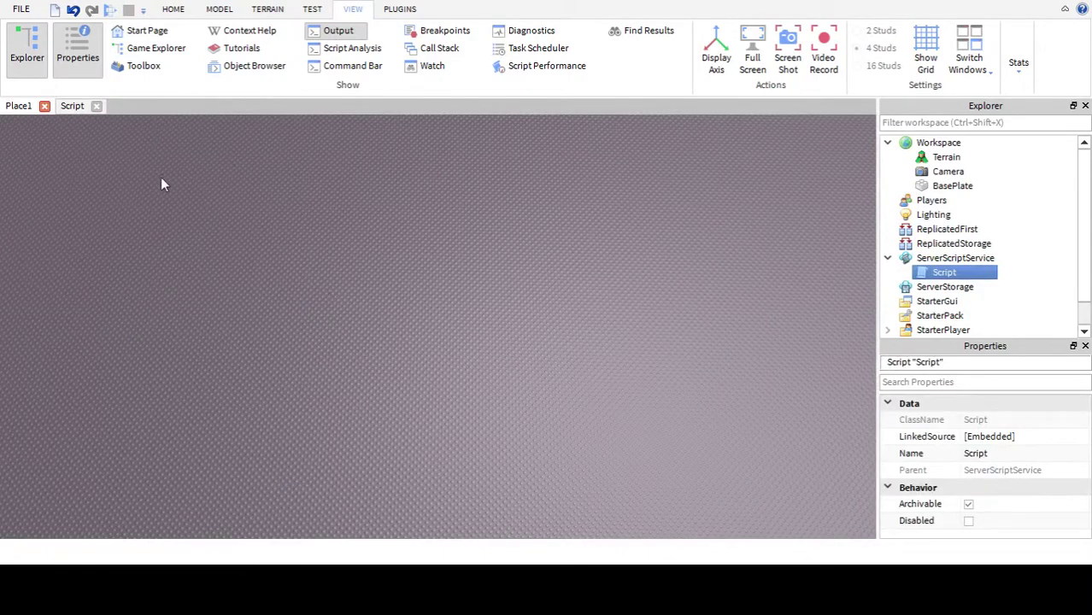
- Return to the script and delete the print('FOO') statement from the function body
left_click(88, 111)
left_click(268, 171)
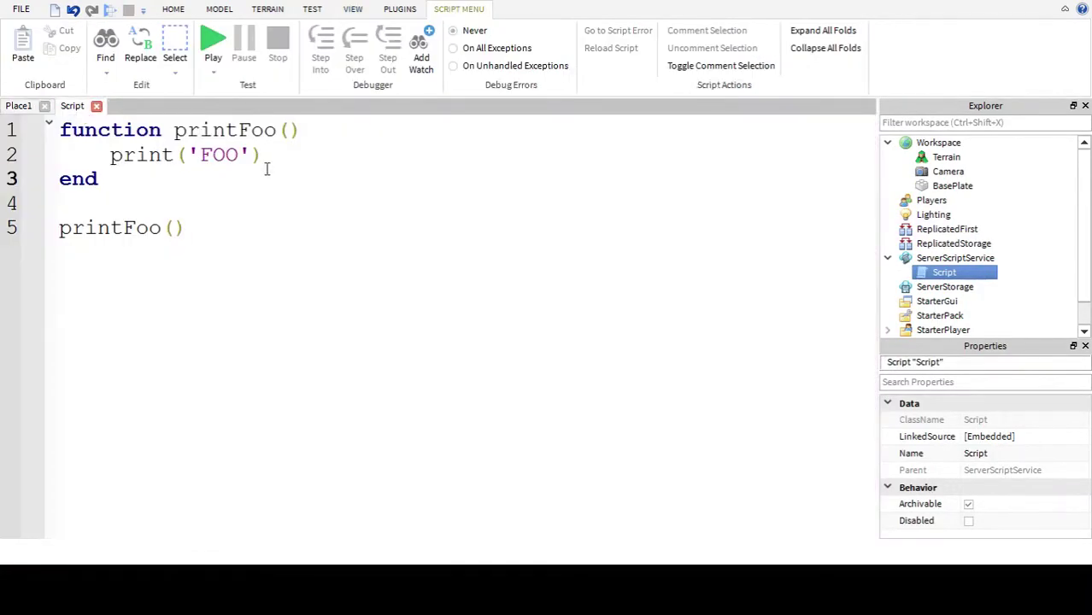
left_click_drag(265, 156, 111, 155)
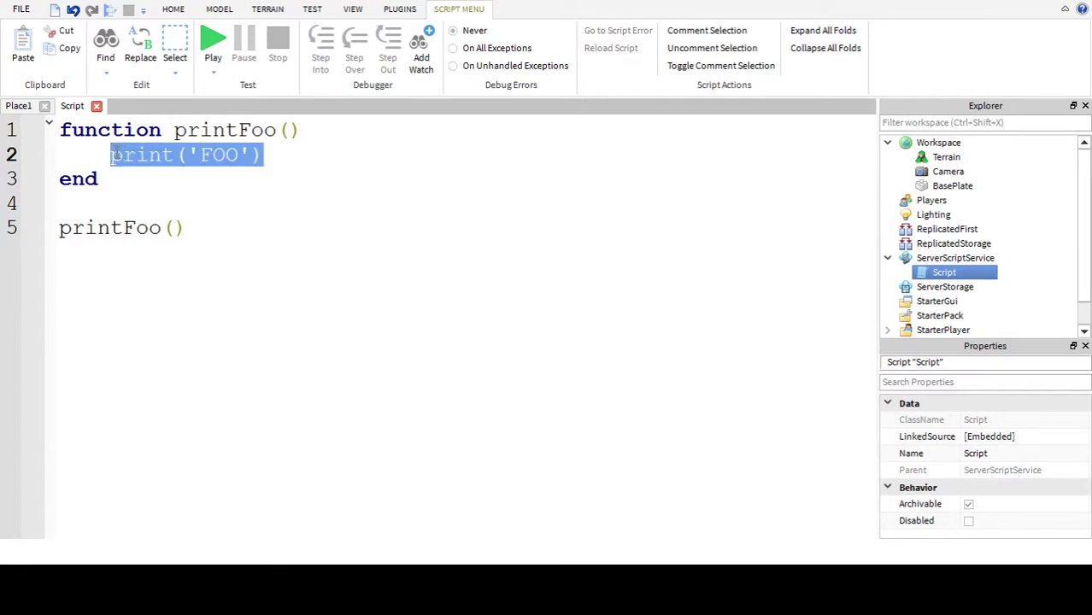
key("BackSpace")
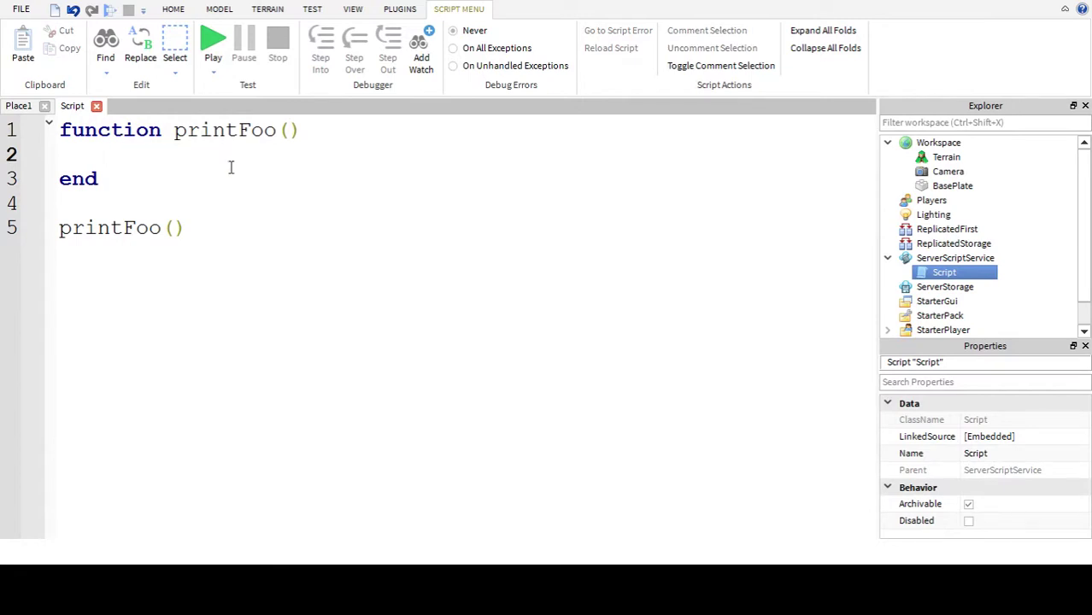
- Rename the function in its declaration on line 1 to printSomething
left_click_drag(277, 130, 240, 129)
type("Somethin")
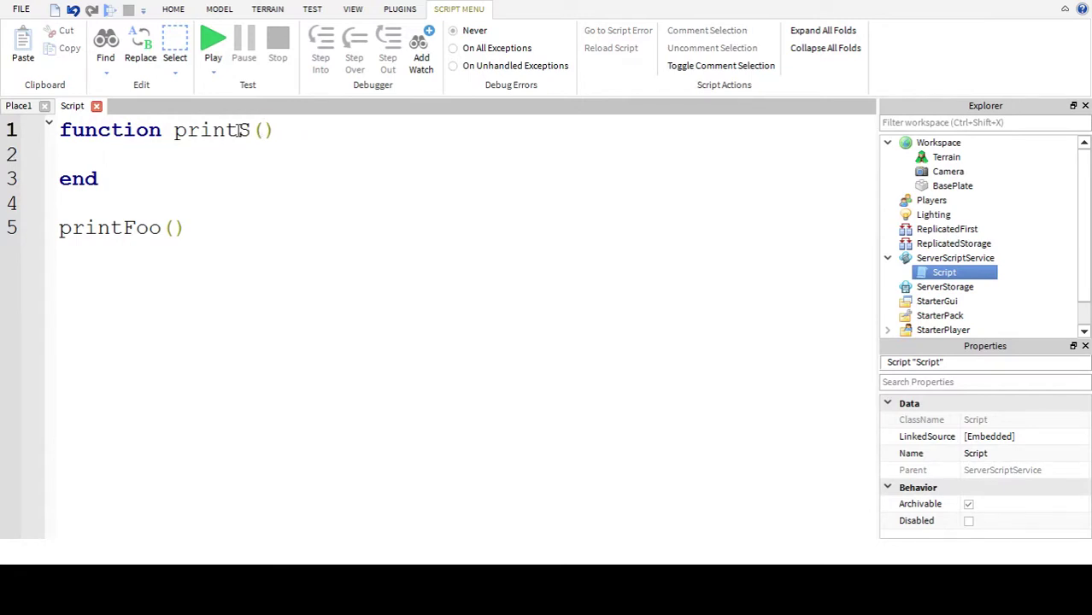
type("gf")
key("BackSpace")
- Add a parameter named message to the printSomething function declaration
left_click(364, 130)
type("mu,m")
key("BackSpace")
key("BackSpace")
key("BackSpace")
key("BackSpace")
type("mw")
key("BackSpace")
type("essage")
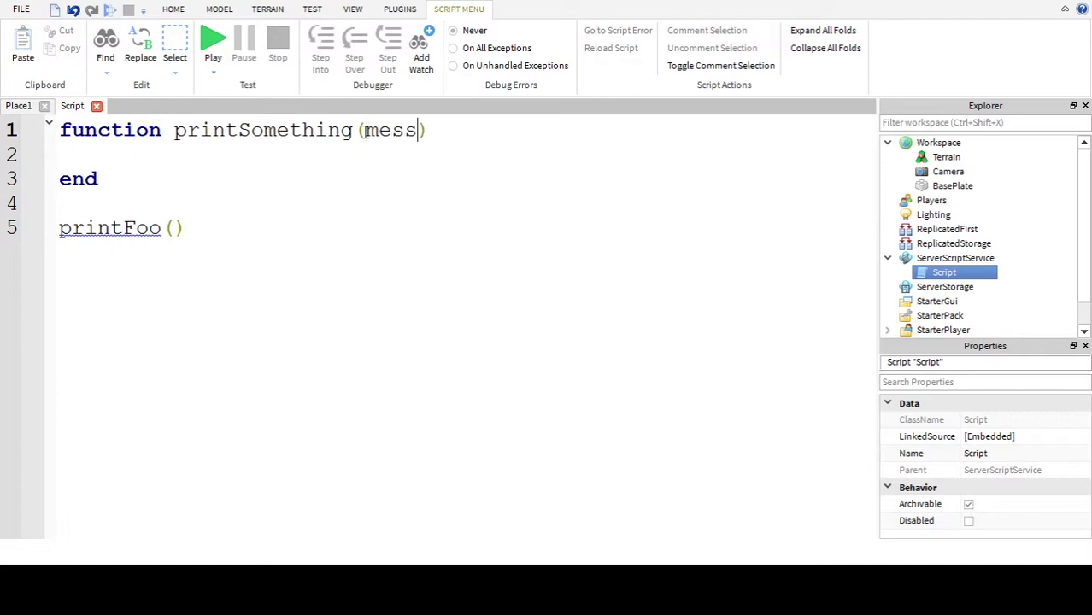
- Write print(message) as the body of the printSomething function
left_click(349, 158)
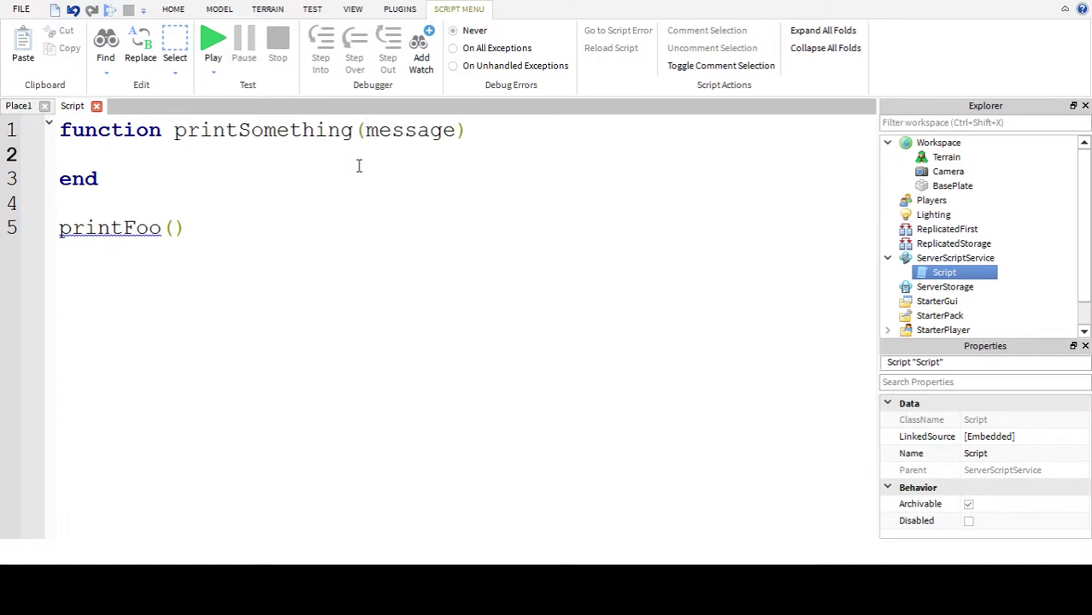
type("print")
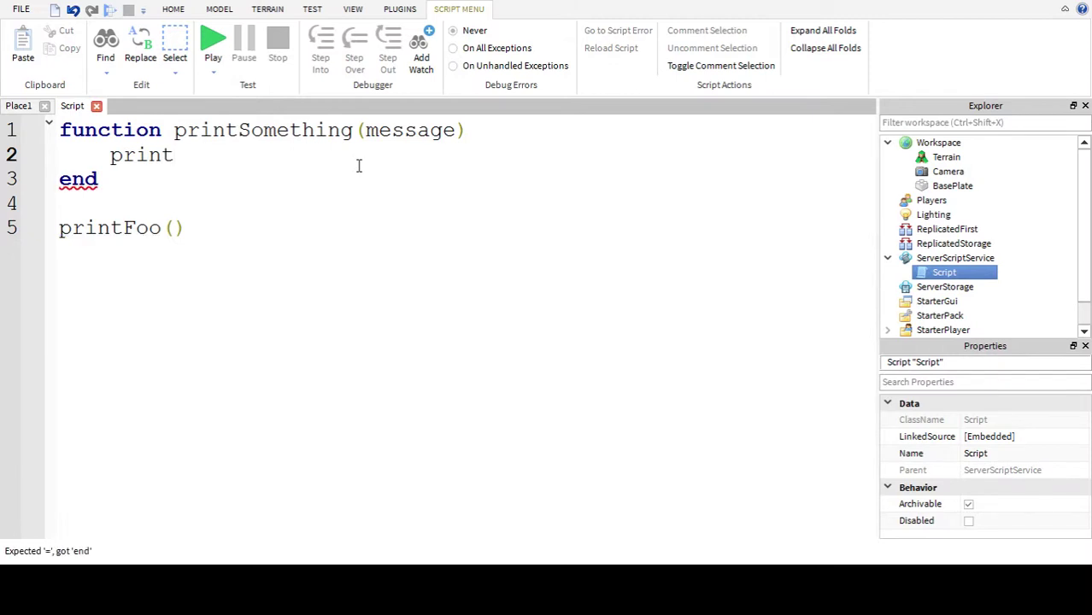
type(" ()message")
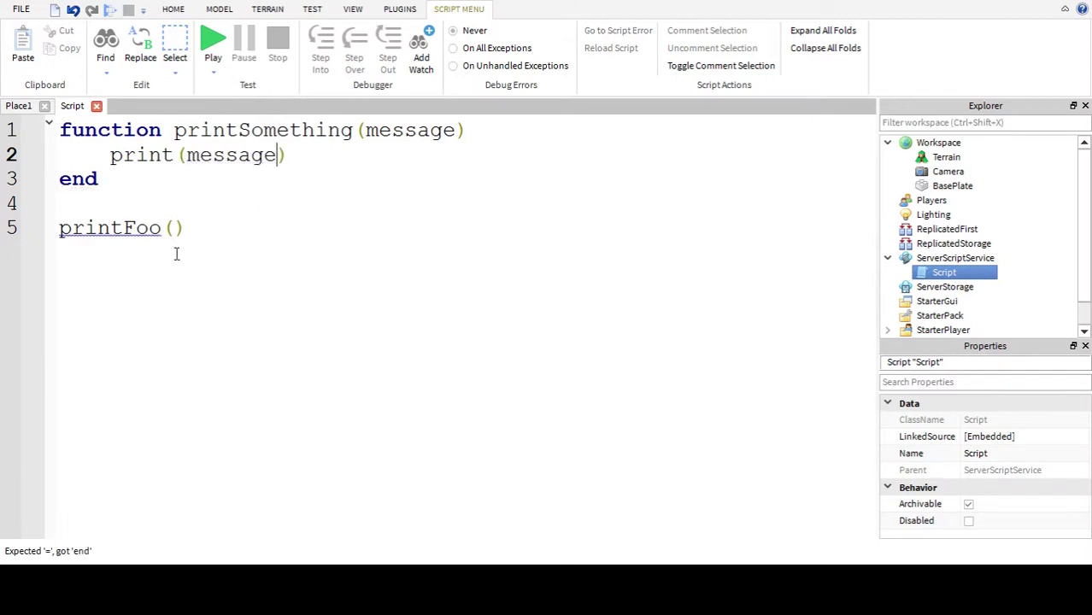
- Change the function call on line 5 to printSomething('Hello')
left_click_drag(174, 227, 125, 228)
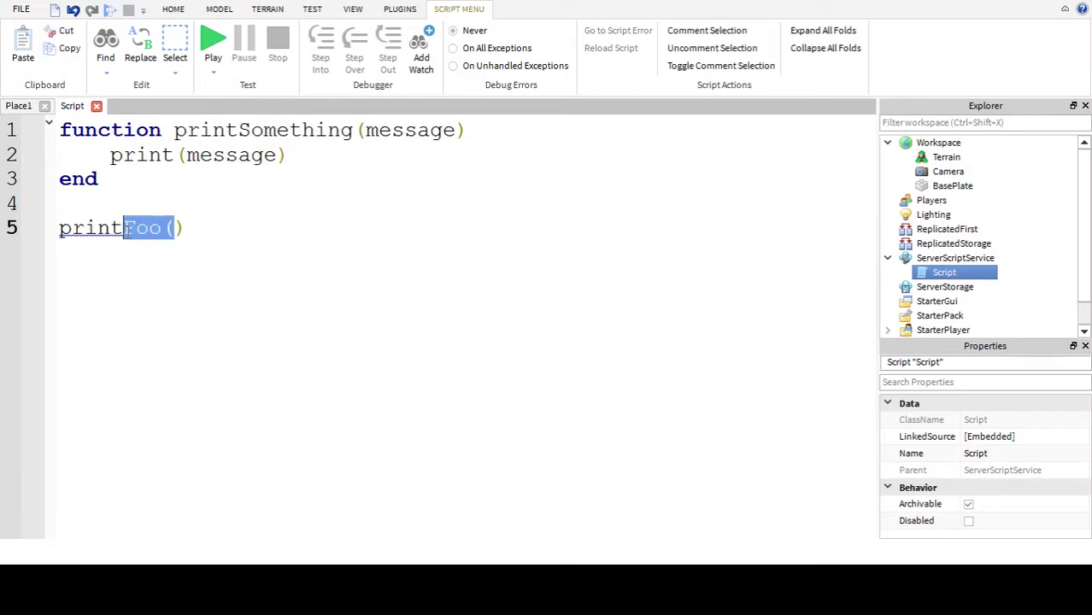
type("Something(")
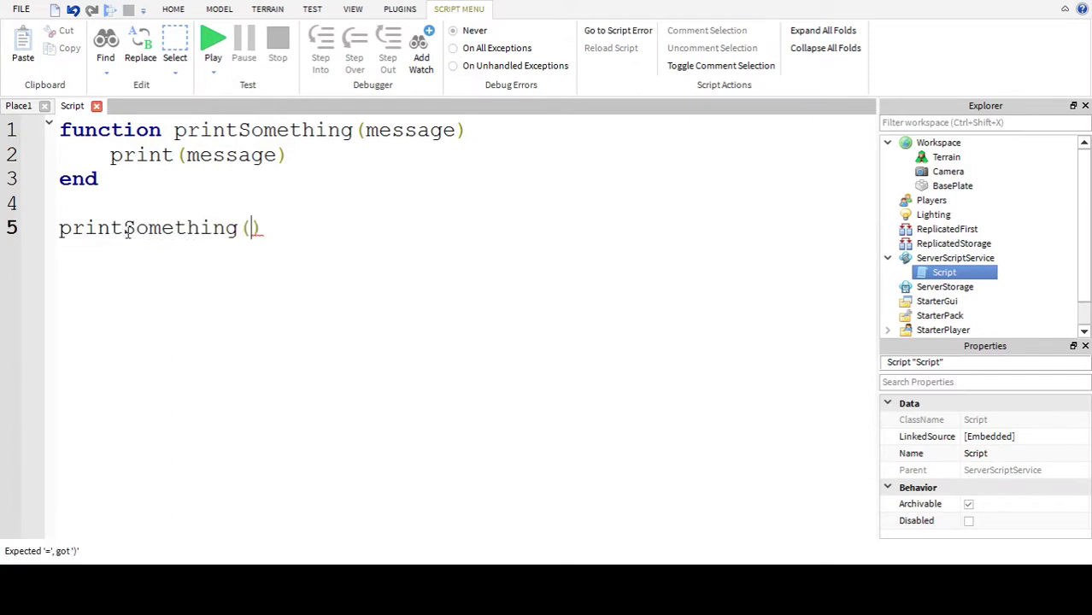
type("'Hell")
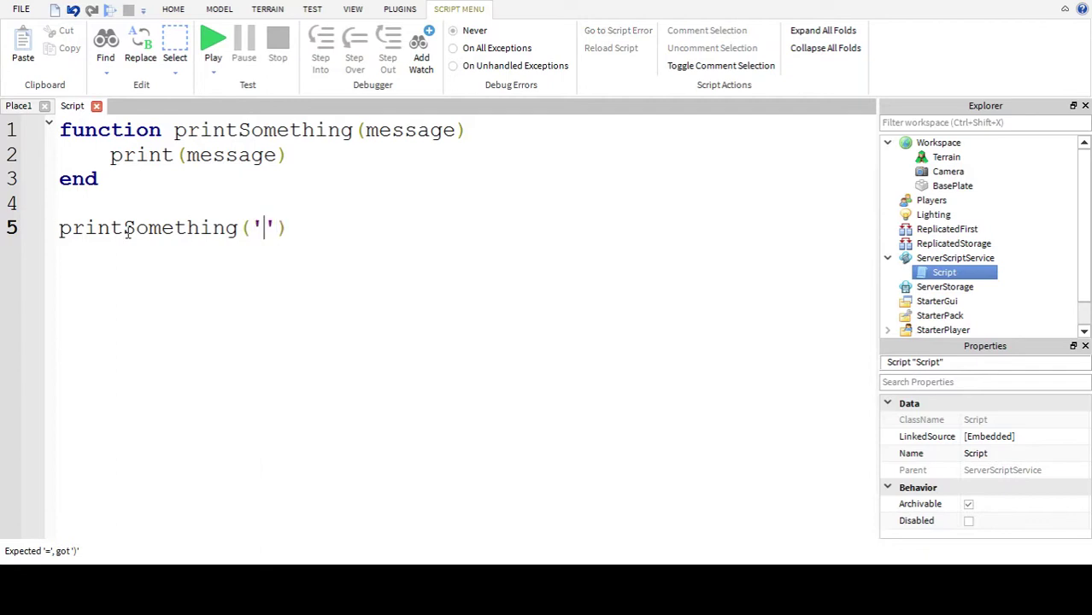
type("o")
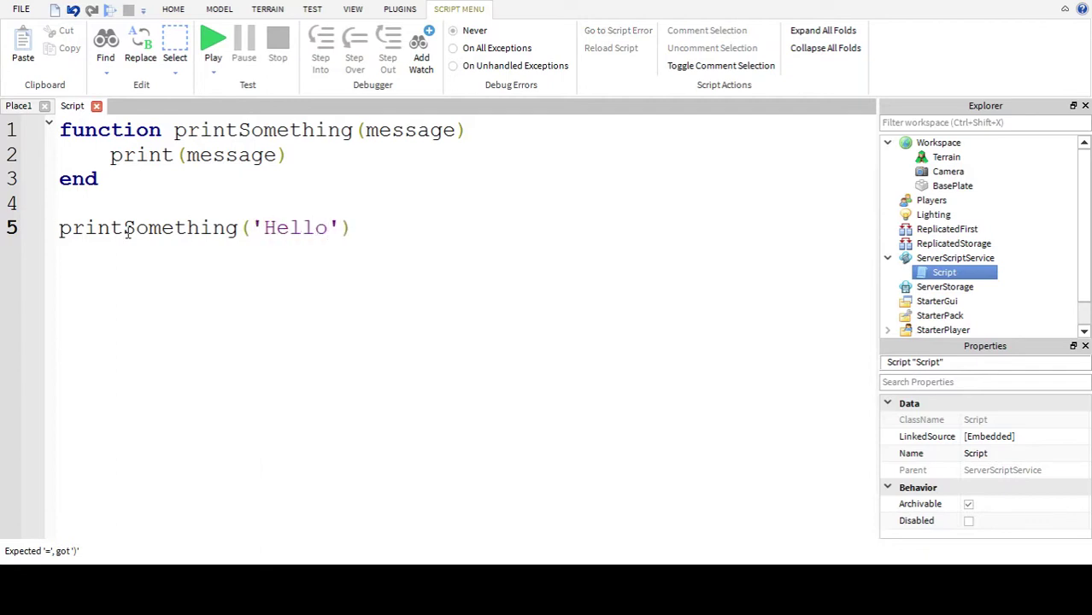
- Test-run the game with the 'Hello' call, stop the test and return to the script
left_click(213, 43)
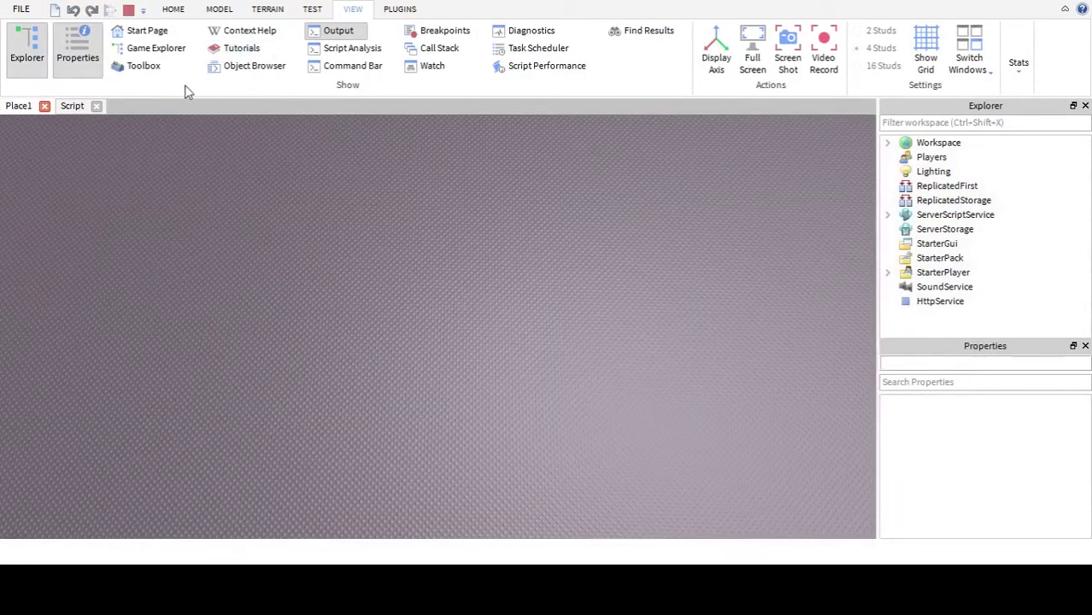
left_click(128, 9)
left_click(68, 108)
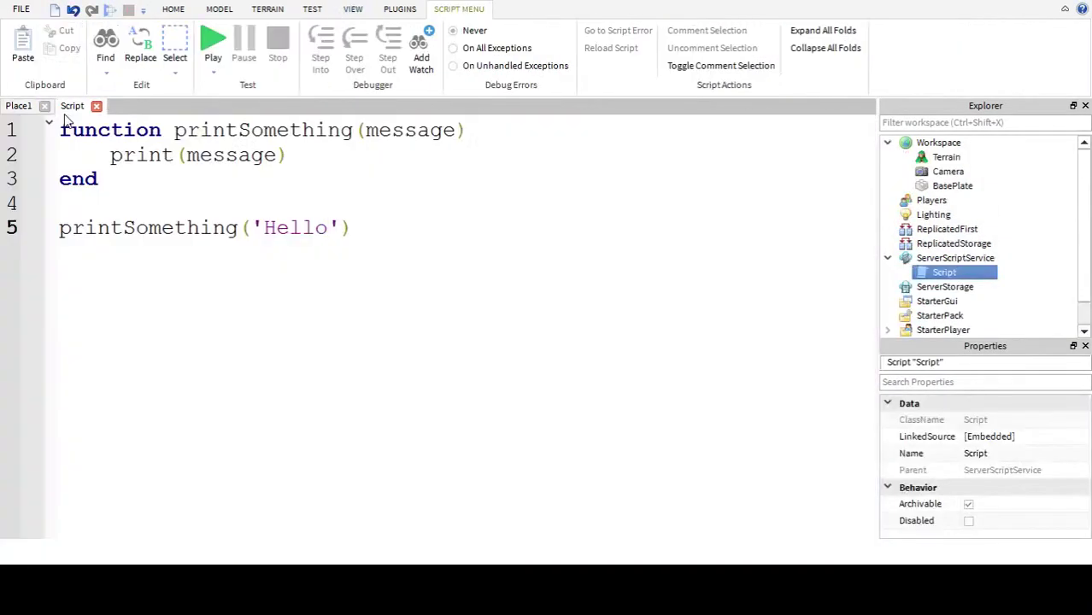
- Add a second parameter named othermessage to the printSomething declaration
left_click(460, 129)
type(",")
key("BackSpace")
key("BackSpace")
type(", othermessage")
- Add the line print(othermessage) below print(message) in the function body
left_click(362, 154)
key("Return")
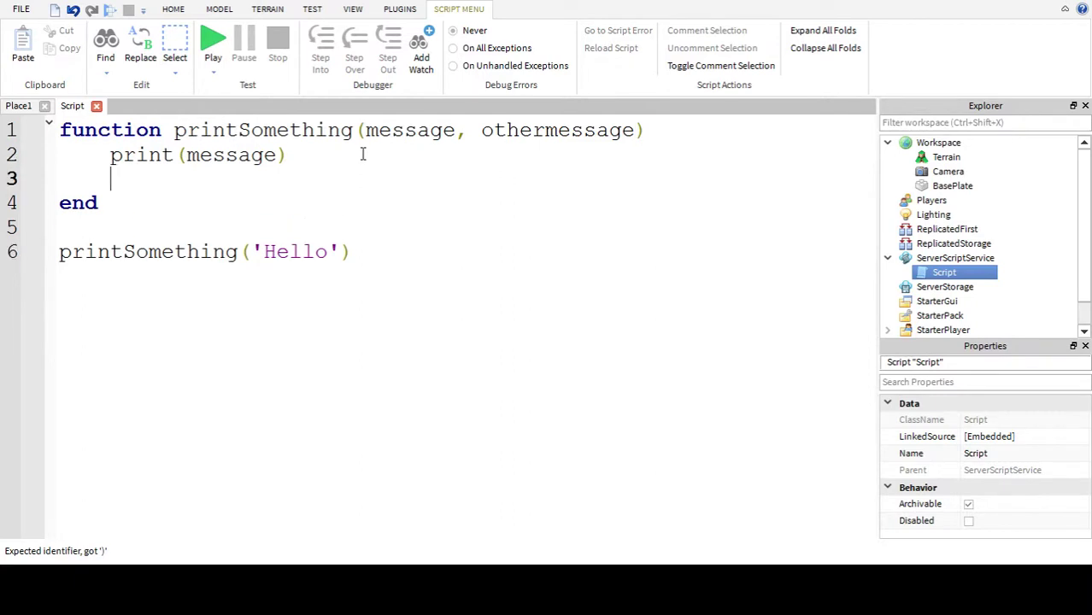
type("print()")
key("Left")
type("othermessage")
key("Right")
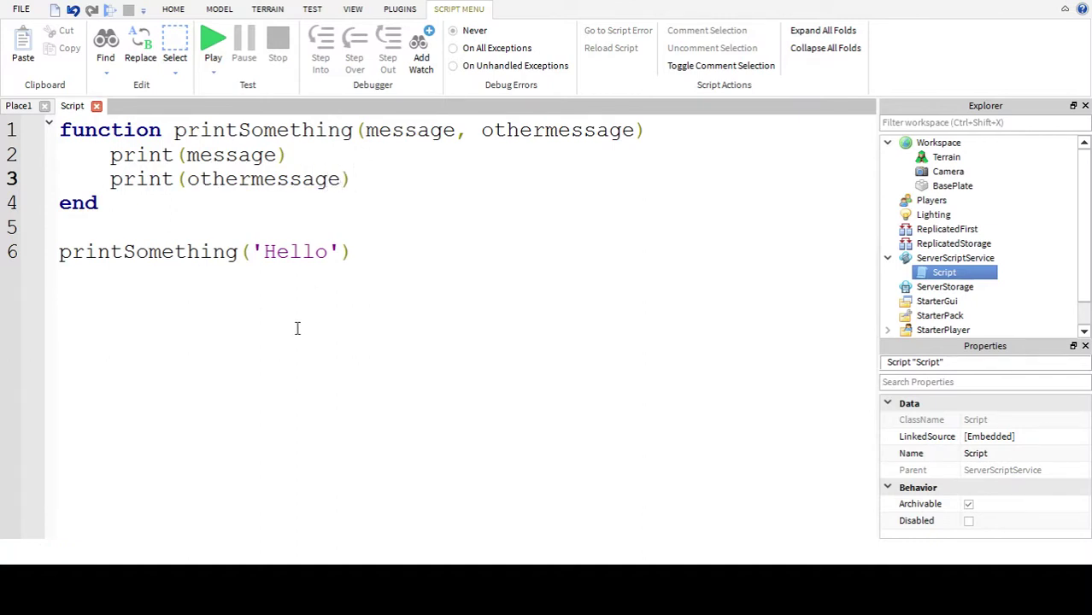
- Add 'World' as the second argument of the printSomething call on line 6
left_click(344, 251)
type(", ''")
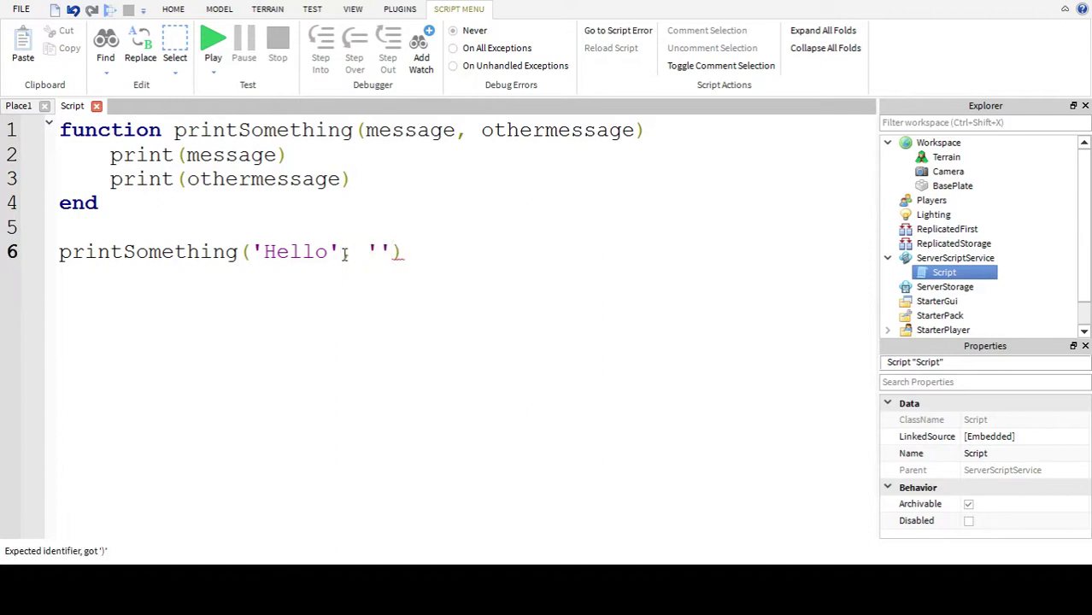
type("W")
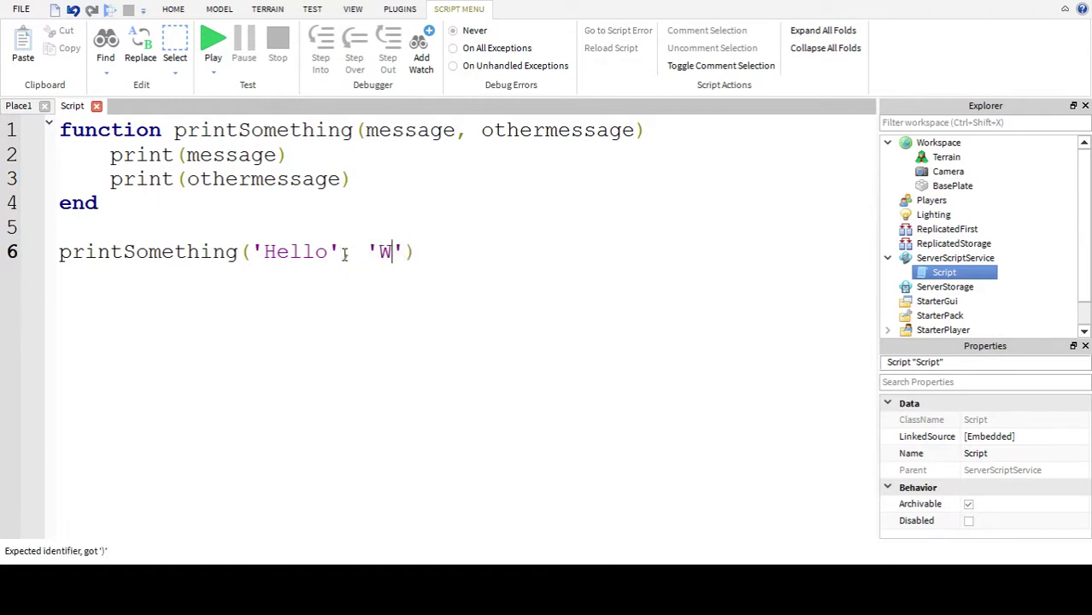
type("ould")
key("BackSpace")
key("BackSpace")
key("BackSpace")
type("rod")
key("BackSpace")
key("BackSpace")
key("BackSpace")
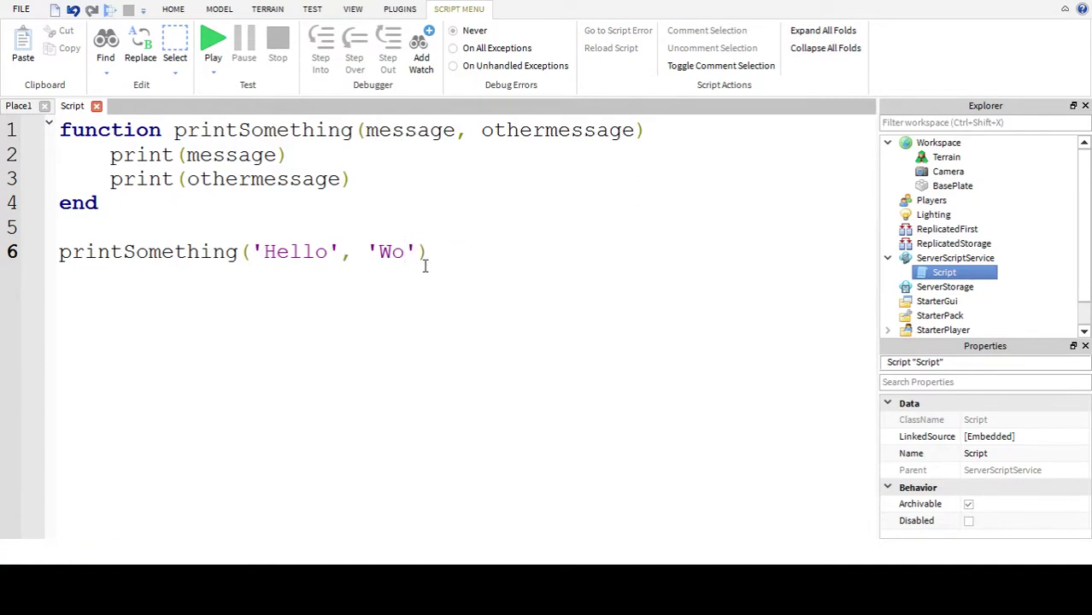
type("rld")
- Add a ' ' argument before othermessage so that line 3 reads print(' ', othermessage)
left_click(186, 178)
type("' '")
left_click(188, 253)
type(",")
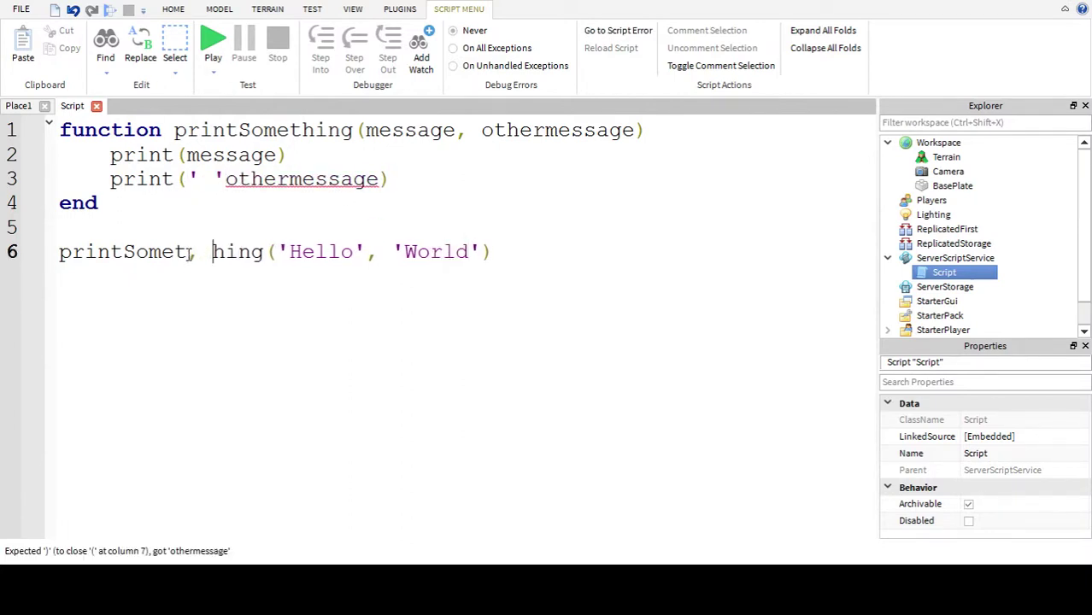
key("BackSpace")
key("BackSpace")
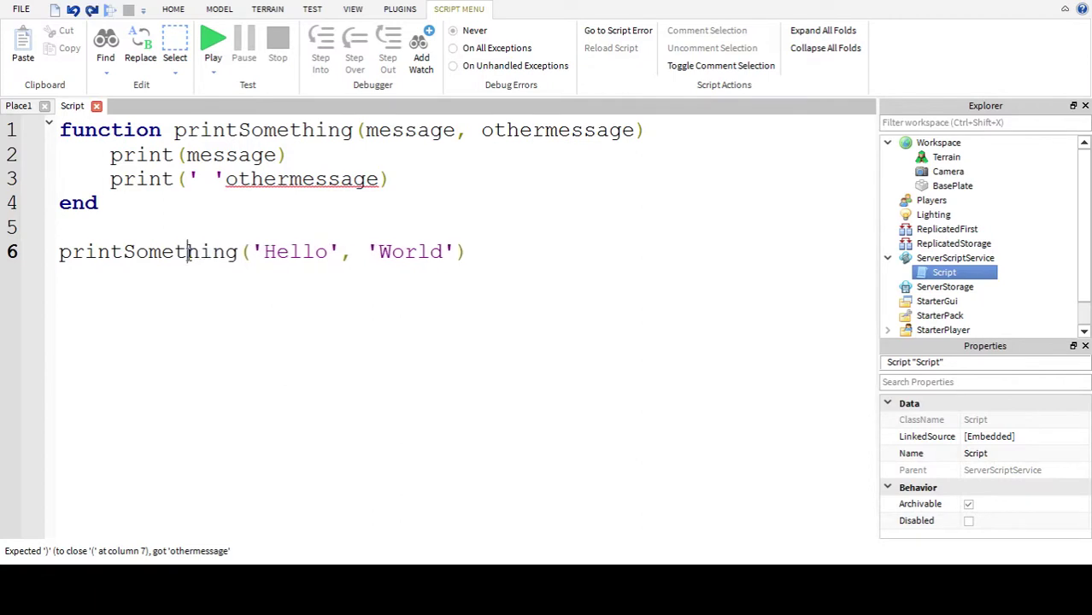
left_click(224, 180)
type(",")
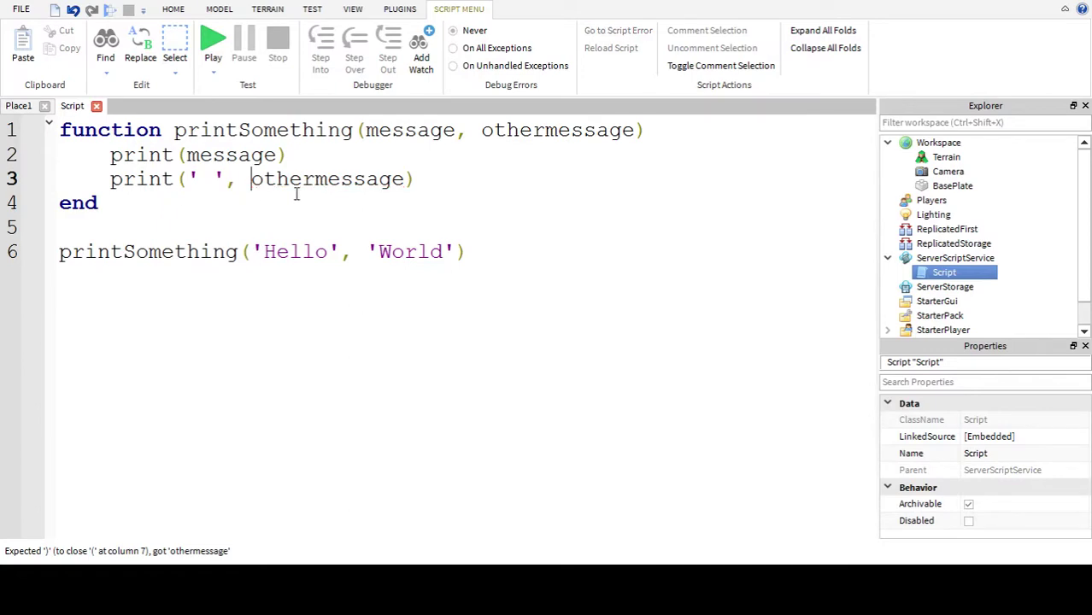
- Test-run the game with the extra space argument, stop the test and return to the script
left_click(213, 43)
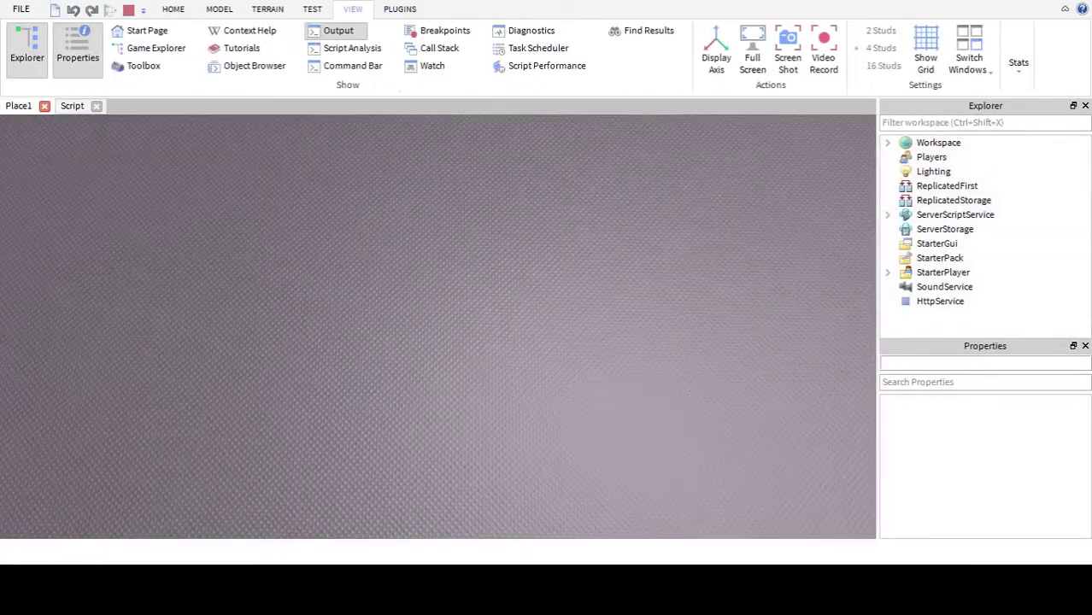
left_click(128, 10)
left_click(75, 105)
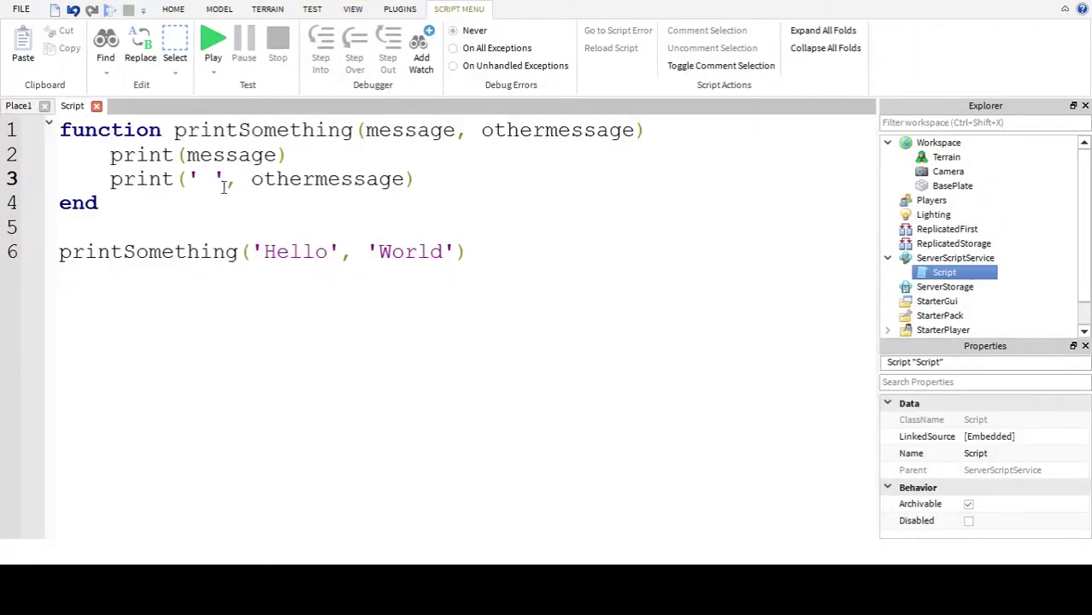
- Remove the ' ' argument so line 3 reads print(othermessage), and test-run the game until stopping it
left_click_drag(249, 180, 189, 179)
key("BackSpace")
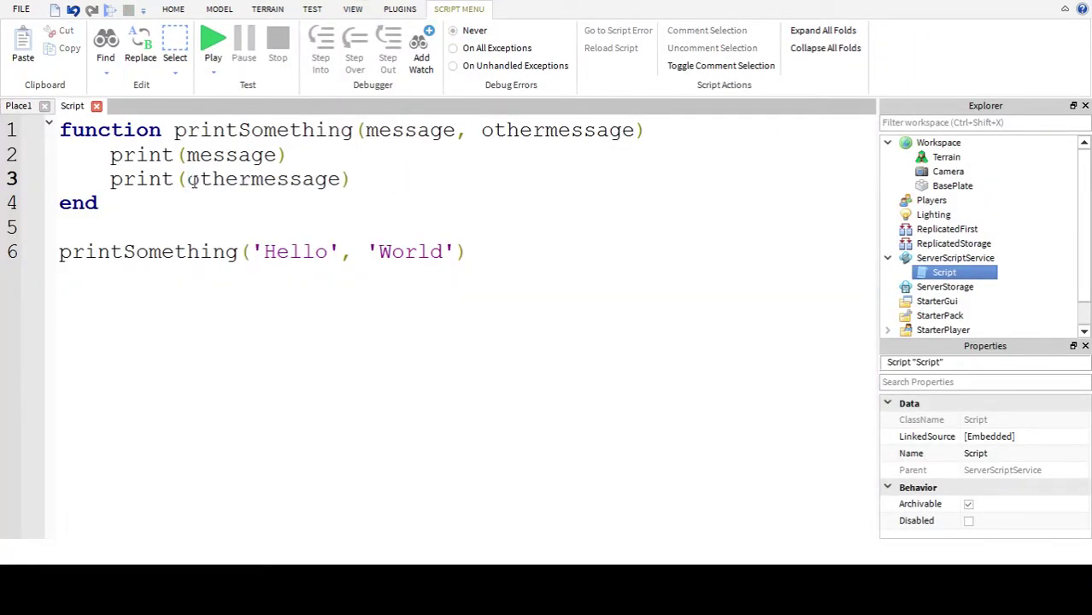
left_click(210, 42)
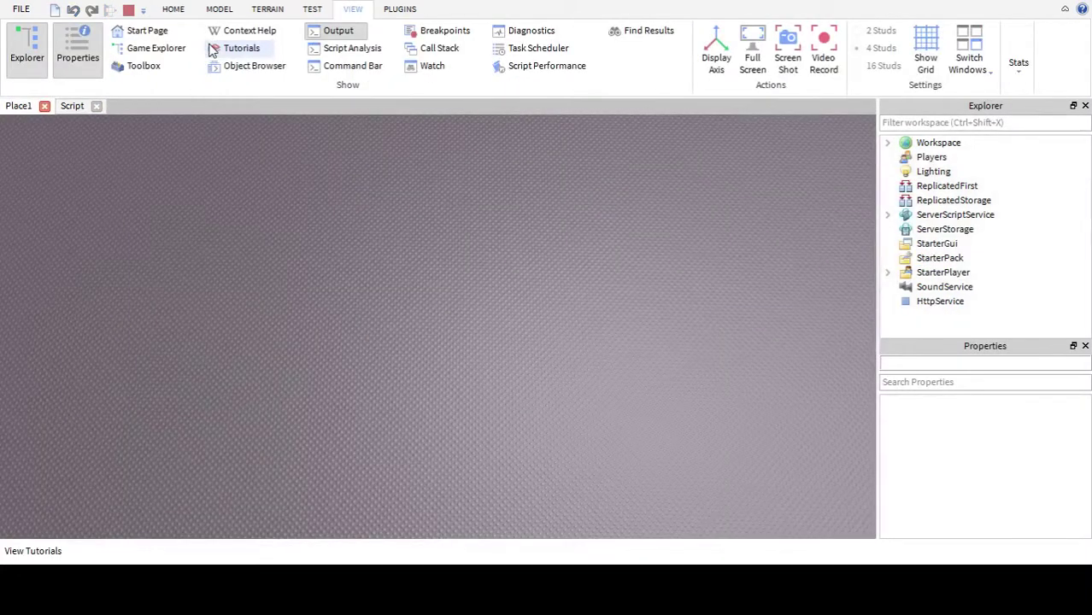
left_click(128, 12)
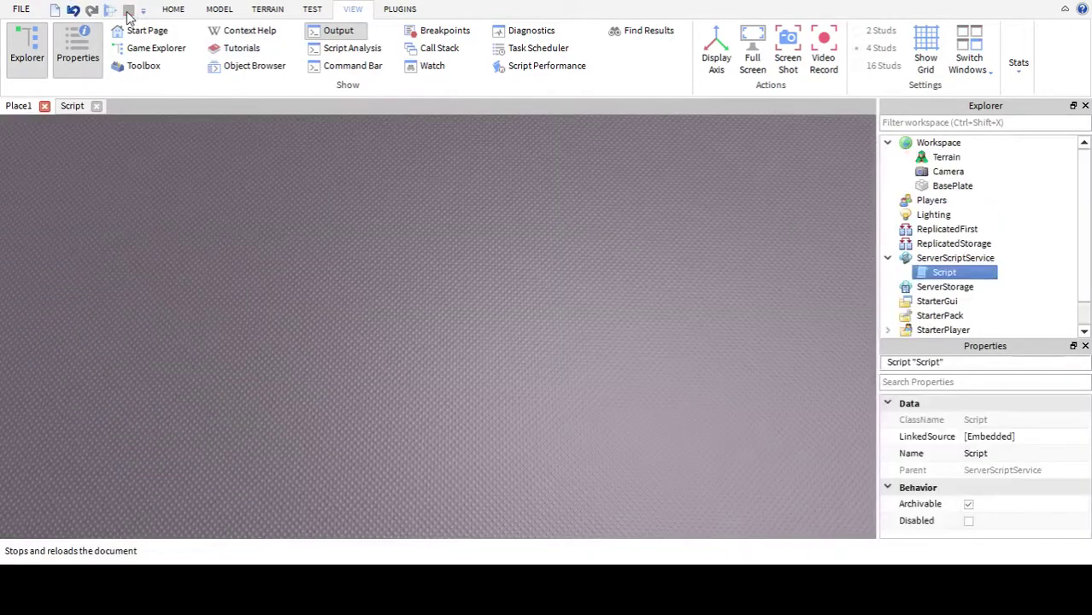
left_click(325, 157)
right_click_drag(326, 150, 325, 151)
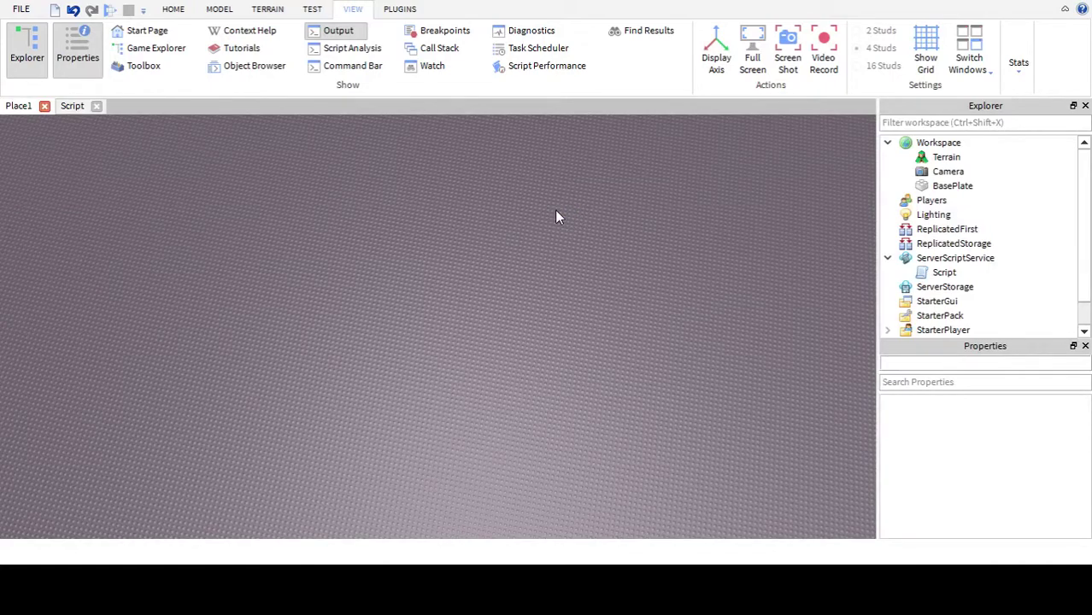
left_click(173, 8)
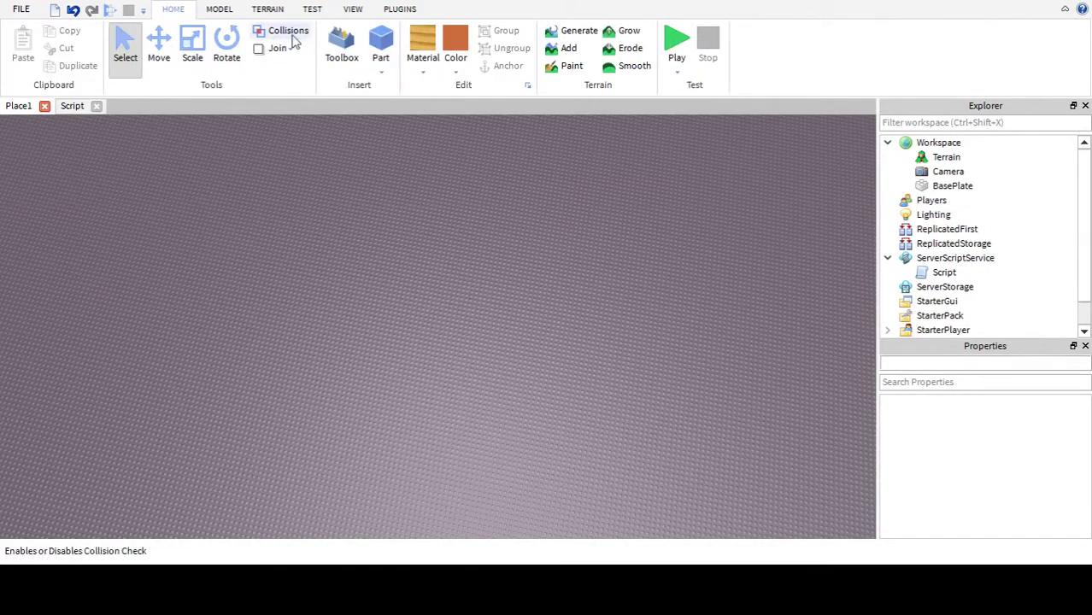
right_click_drag(459, 404, 521, 361)
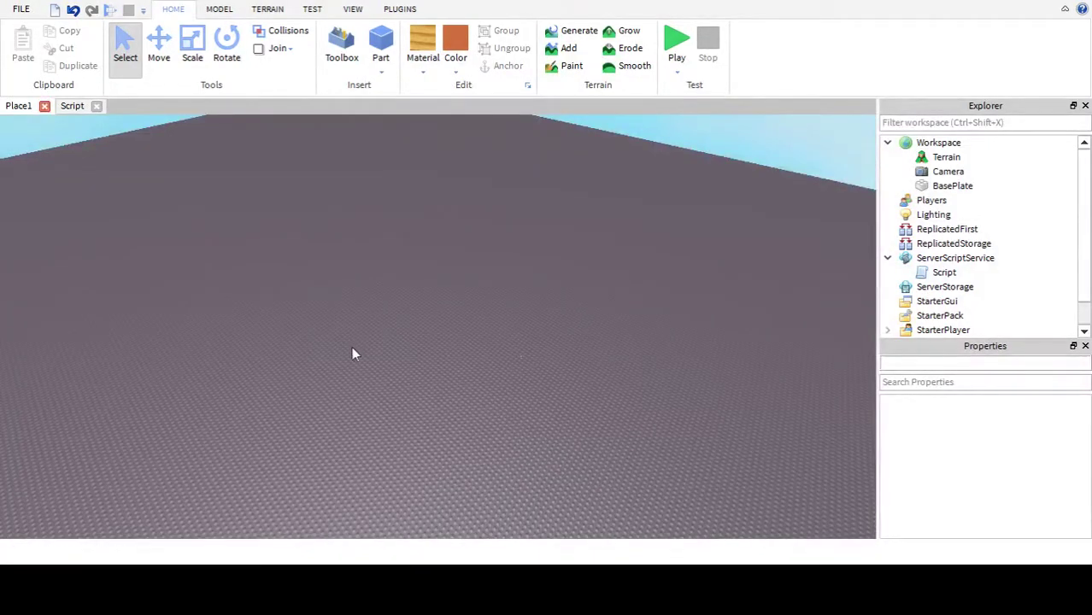
scroll(355, 335, "up", 10)
scroll(357, 338, "down", 8)
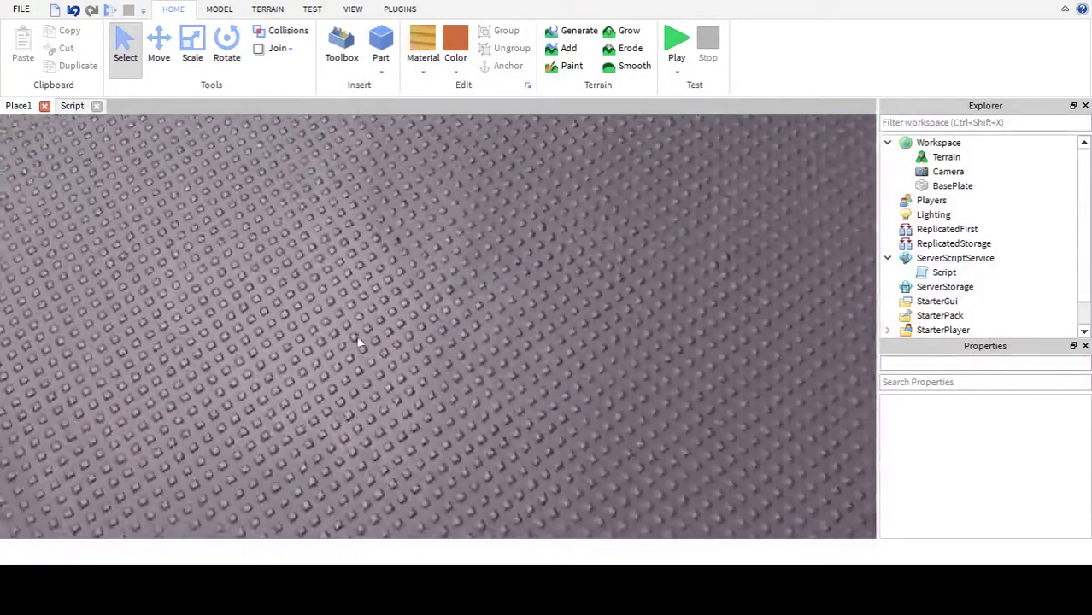
scroll(357, 340, "up", 10)
scroll(357, 340, "down", 4)
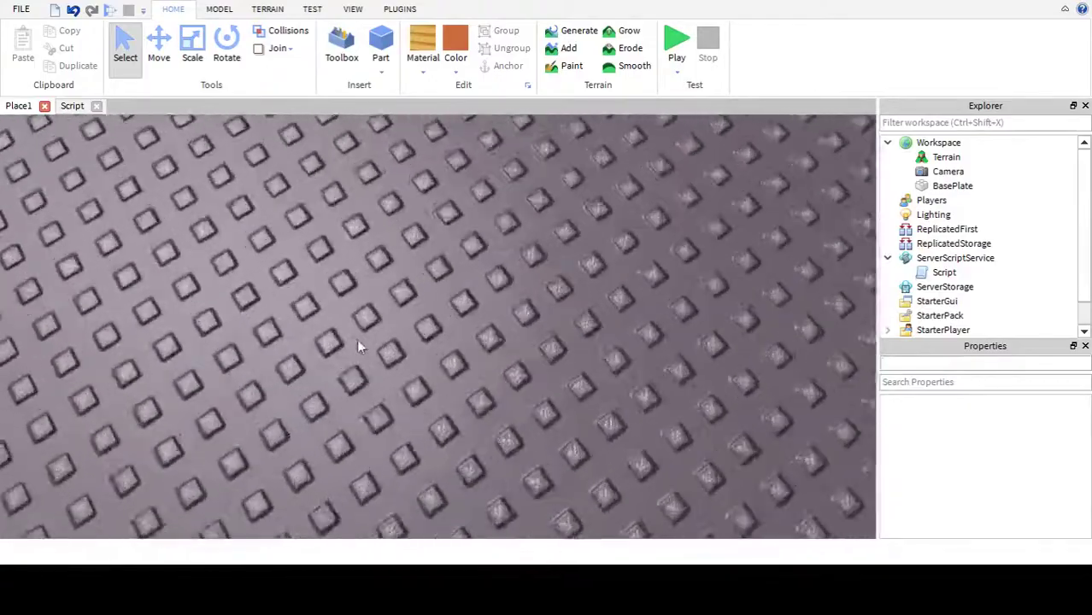
scroll(358, 340, "up", 5)
scroll(309, 377, "down", 8)
scroll(306, 377, "up", 4)
scroll(303, 380, "down", 5)
scroll(302, 380, "up", 5)
scroll(302, 380, "down", 5)
scroll(302, 382, "up", 2)
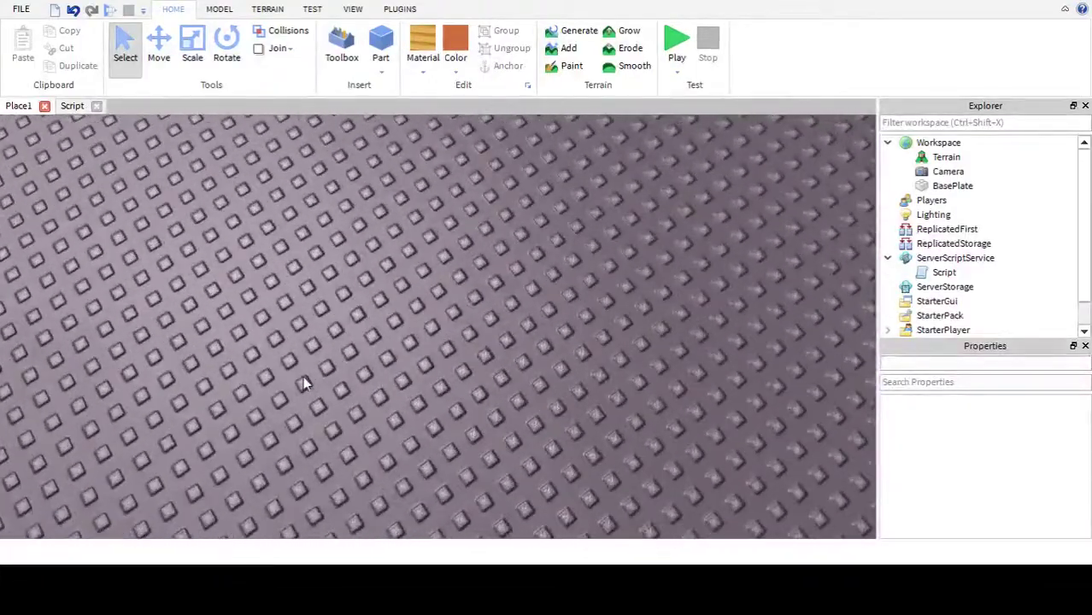
left_click(354, 10)
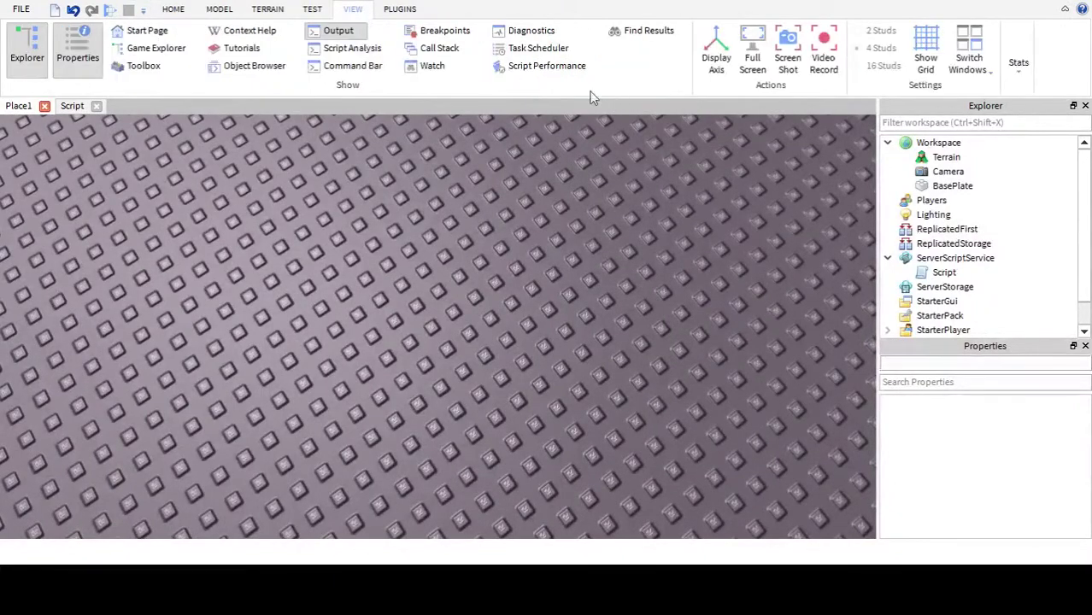
left_click(220, 10)
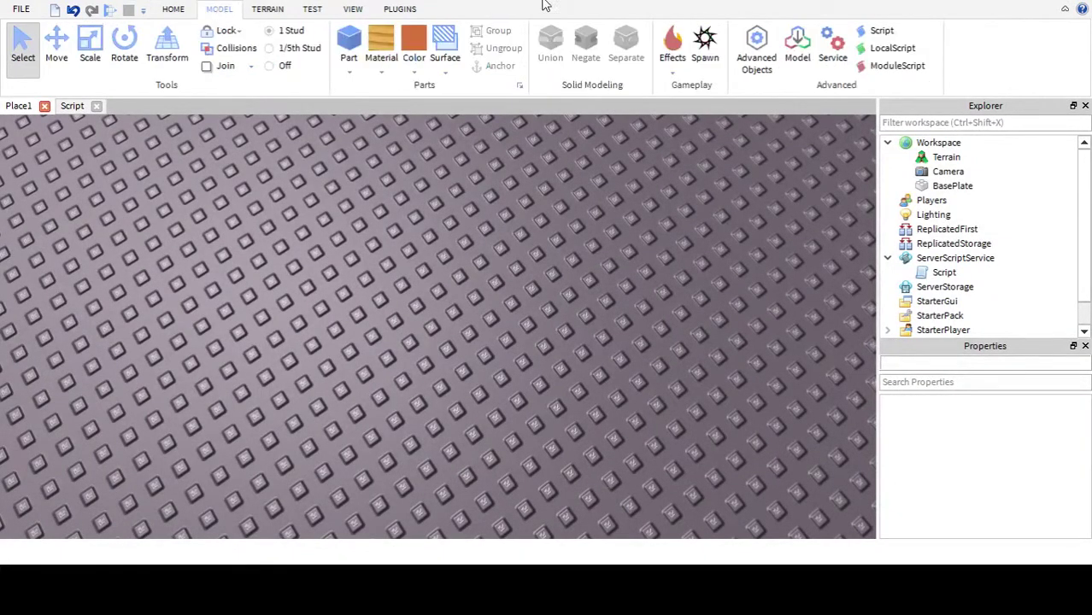
left_click(171, 10)
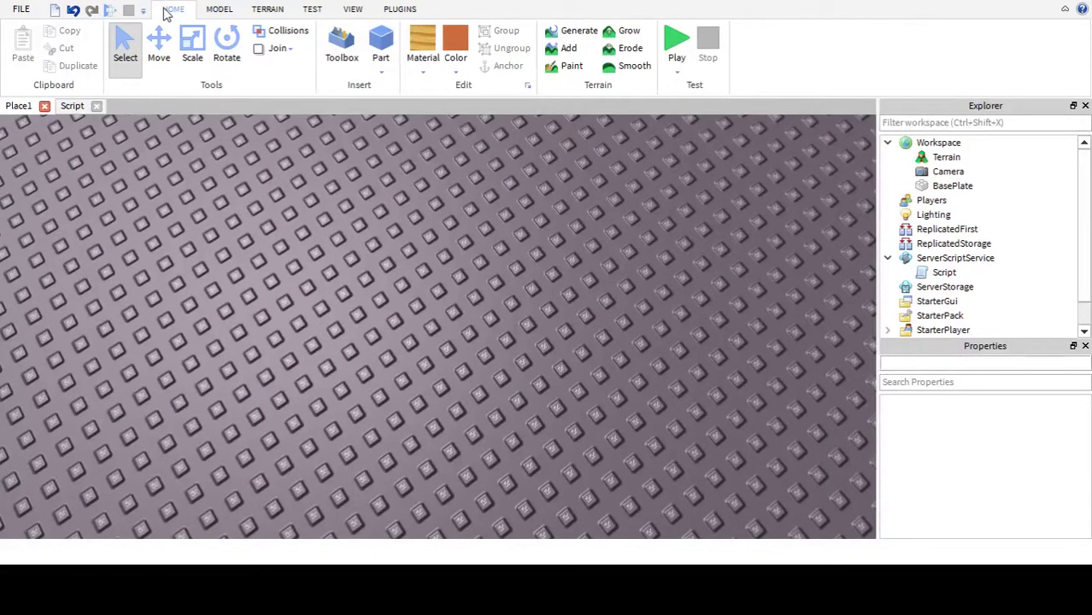
- Insert a spawn location on the baseplate and set its material to Plastic and its colour to Medium stone grey
left_click(215, 10)
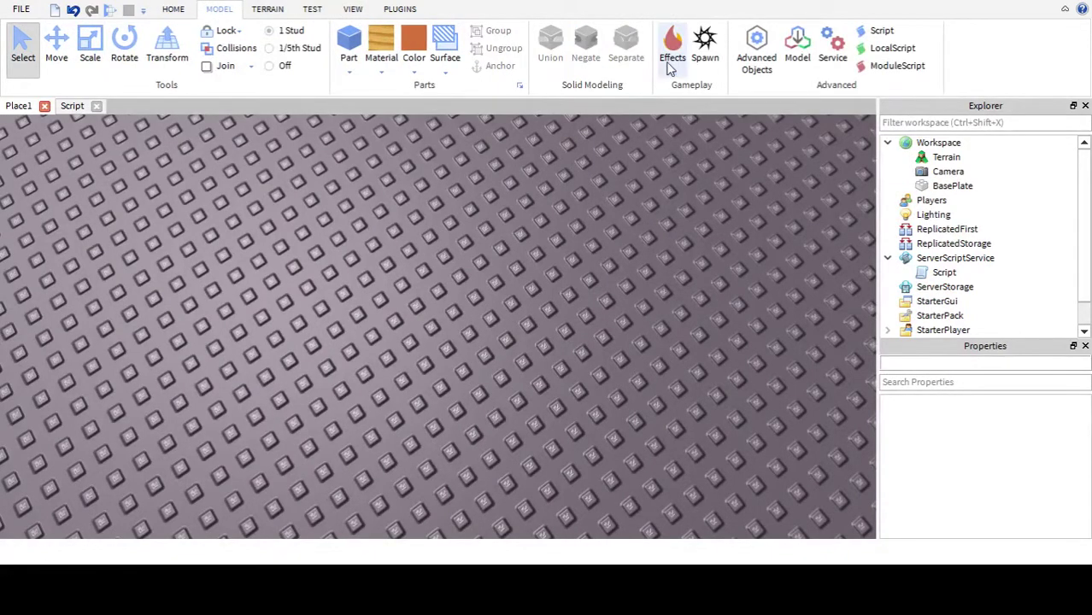
left_click(702, 54)
left_click_drag(588, 307, 350, 213)
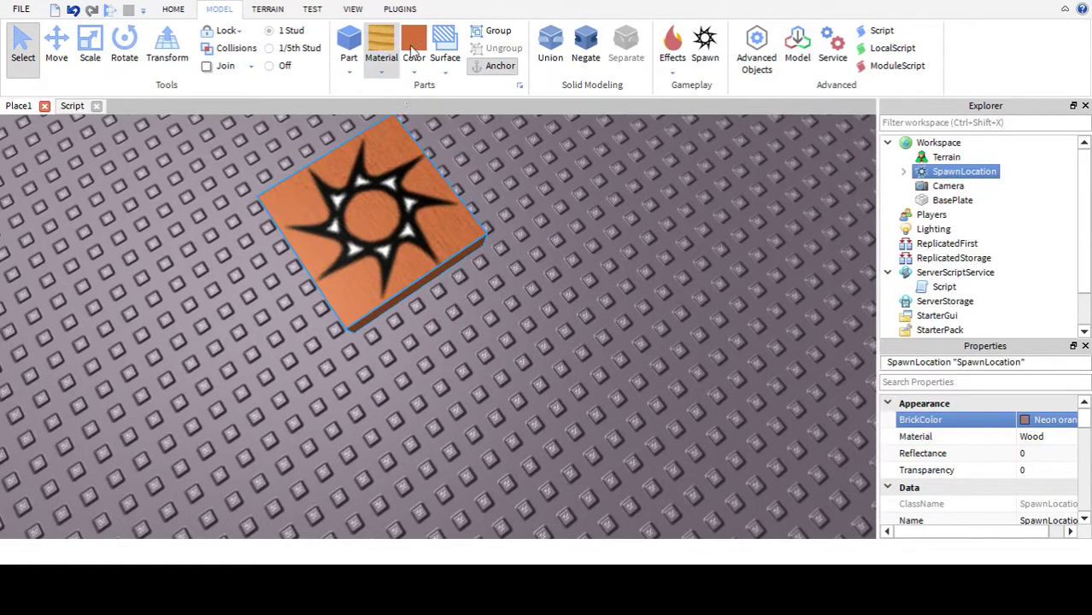
left_click(387, 88)
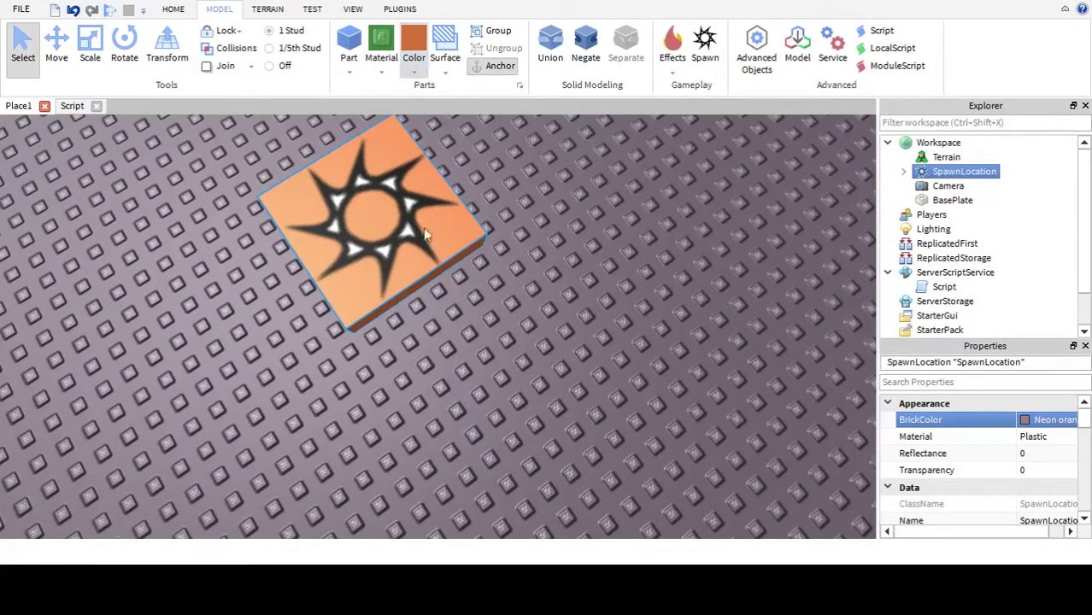
left_click(459, 350)
left_click(500, 346)
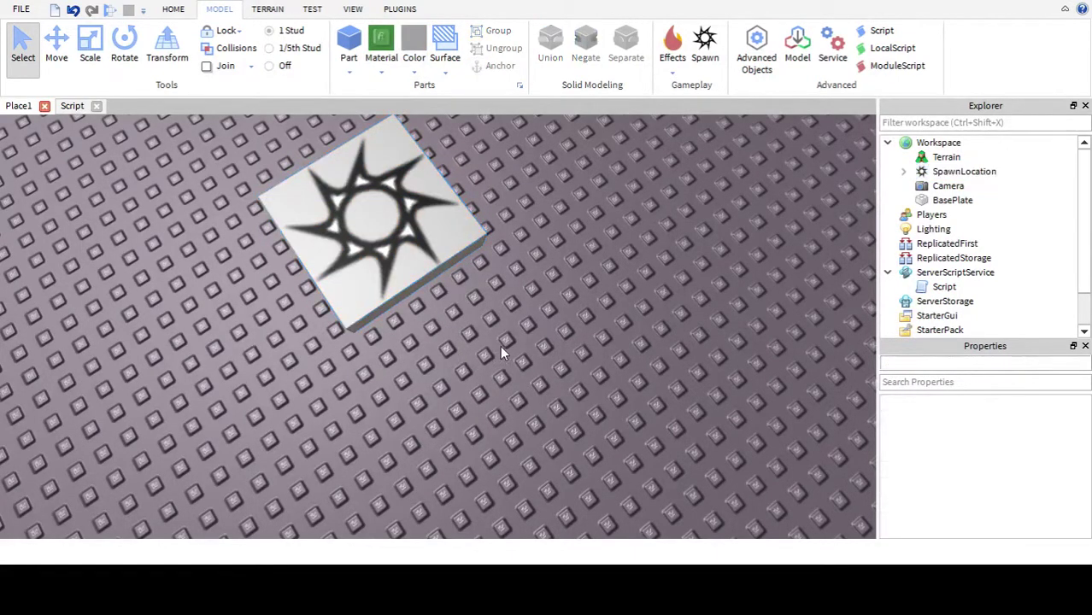
left_click(309, 227)
scroll(325, 239, "up", 5)
scroll(368, 267, "down", 6)
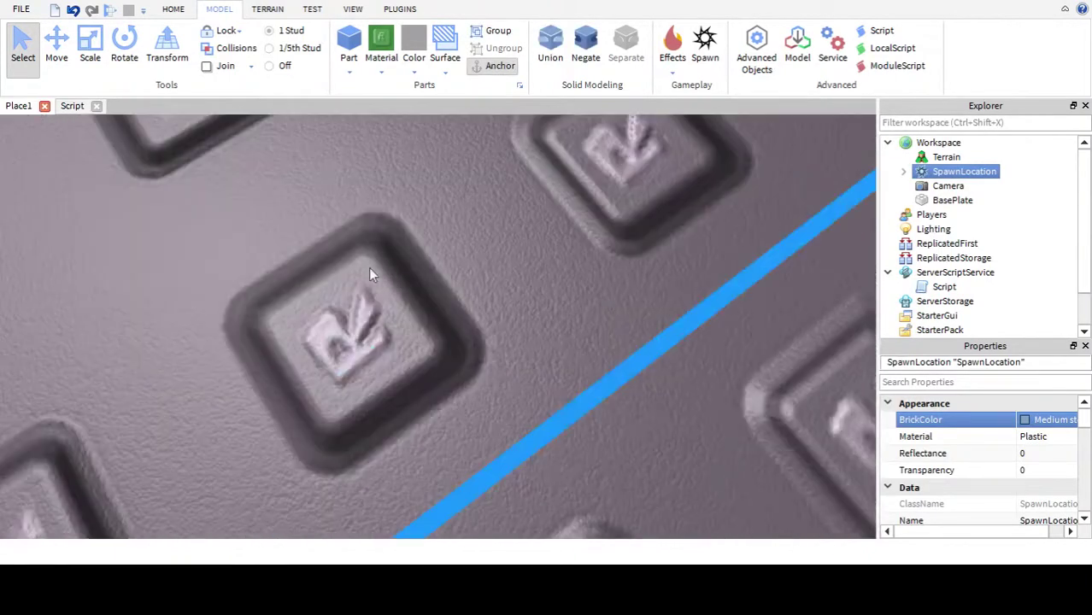
scroll(356, 254, "down", 2)
left_click(299, 231)
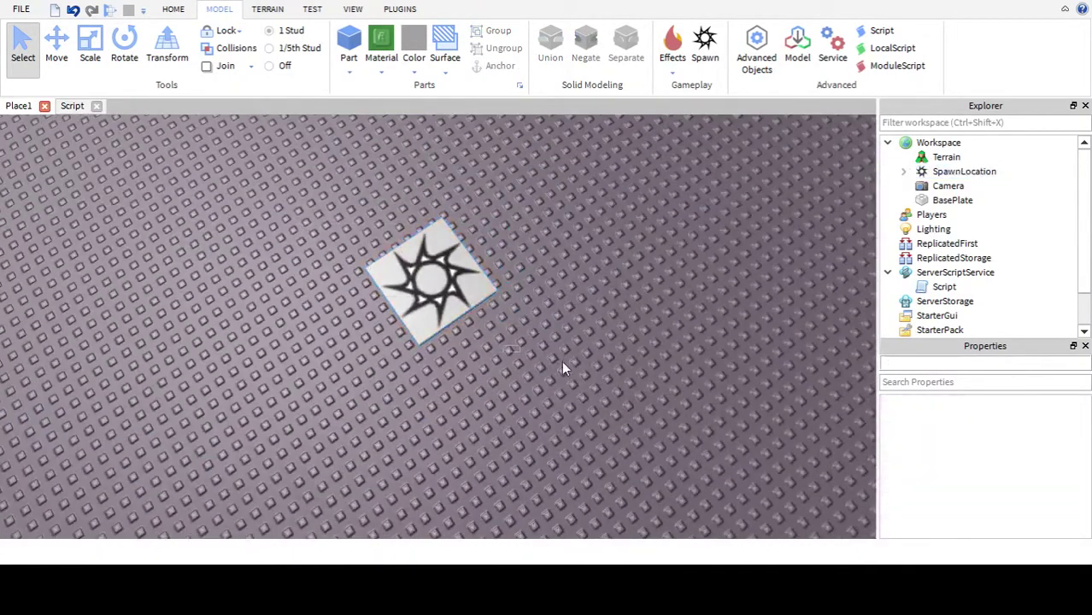
left_click(431, 295)
left_click(258, 211)
- Play-test the place, walking and jumping the character around the spawn location, and stop the test
left_click(106, 10)
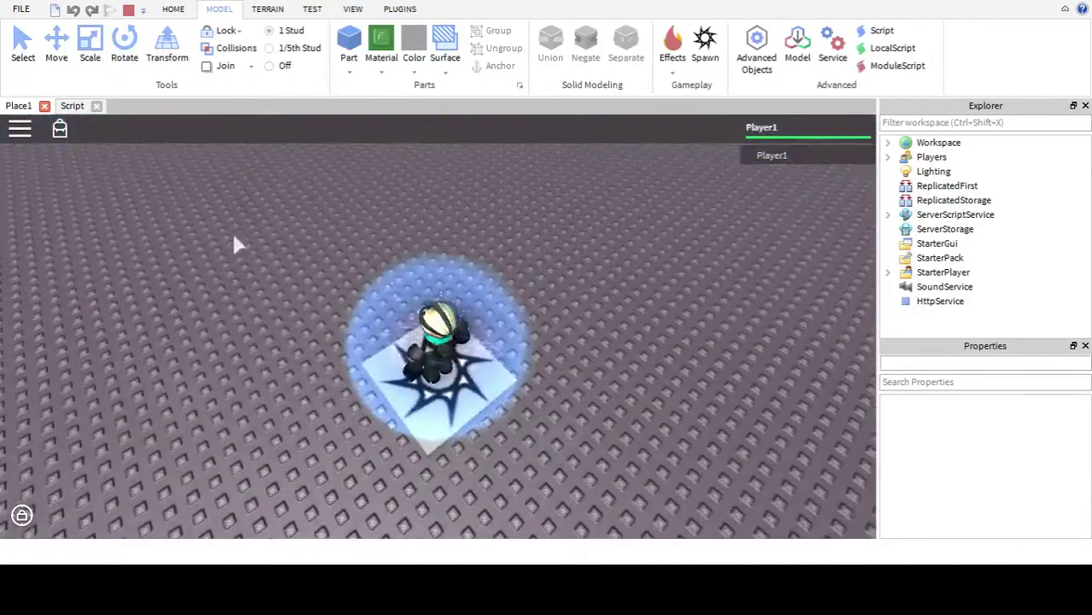
key("s")
key("w")
key("space")
key("a")
key("s")
key("d")
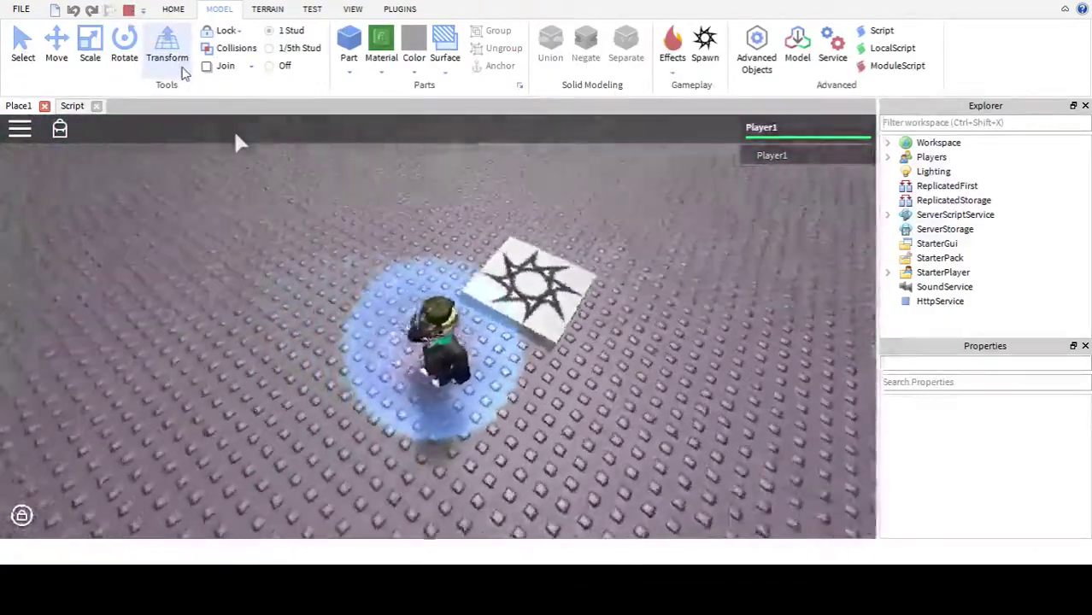
key("w")
key("w")
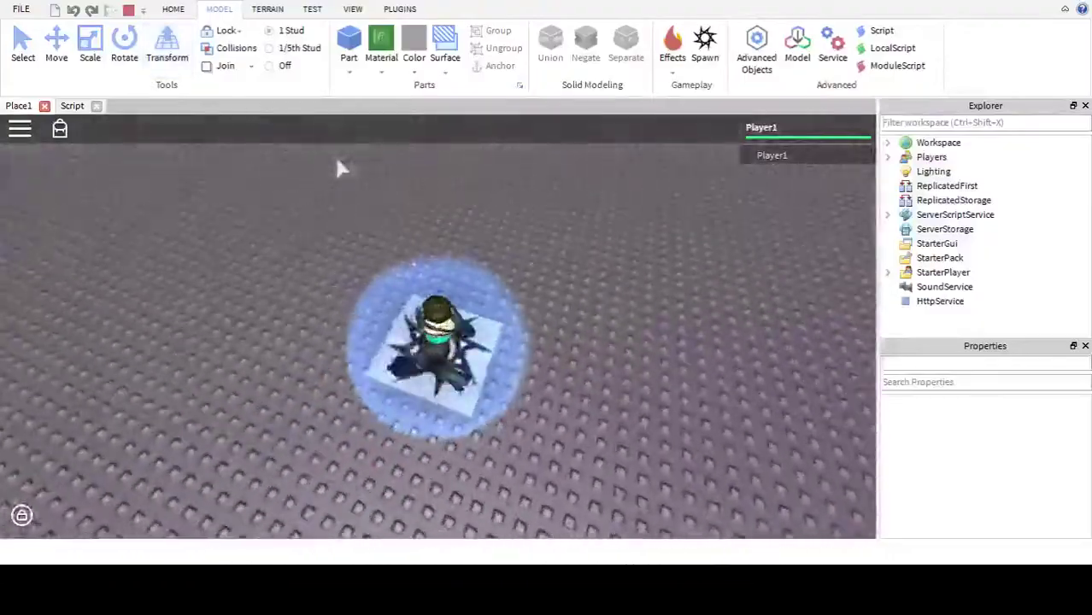
key("s")
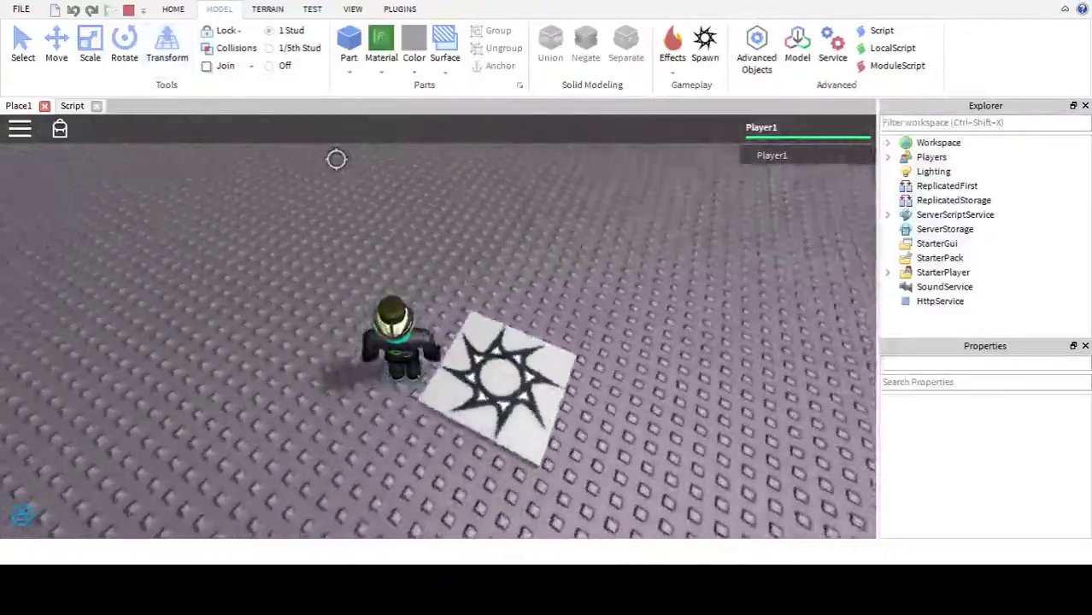
key("space")
key("d")
key("a")
key("space")
key("shift")
key("w")
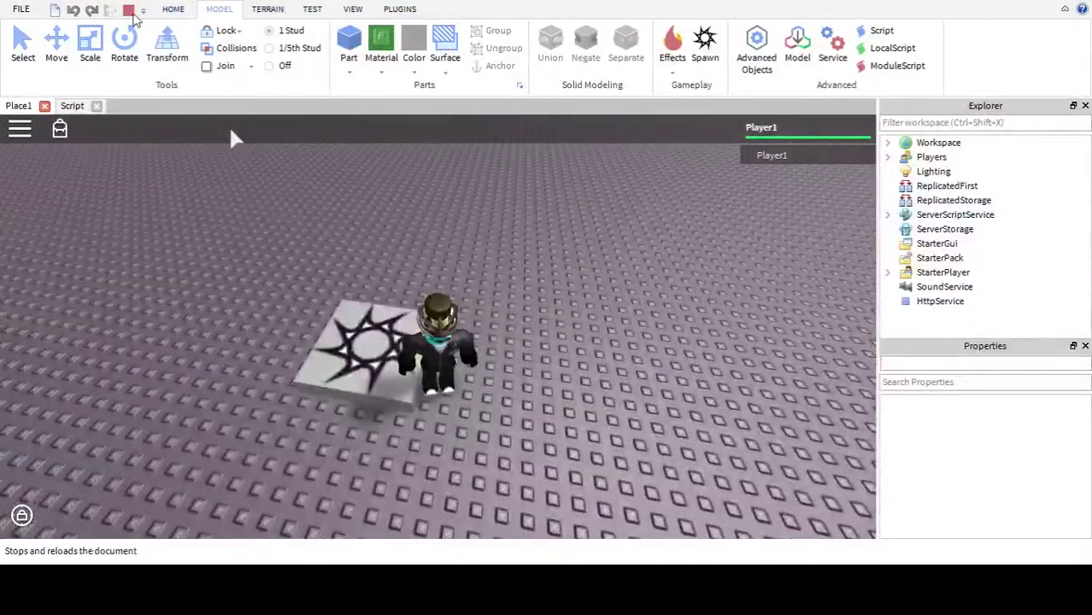
left_click(129, 11)
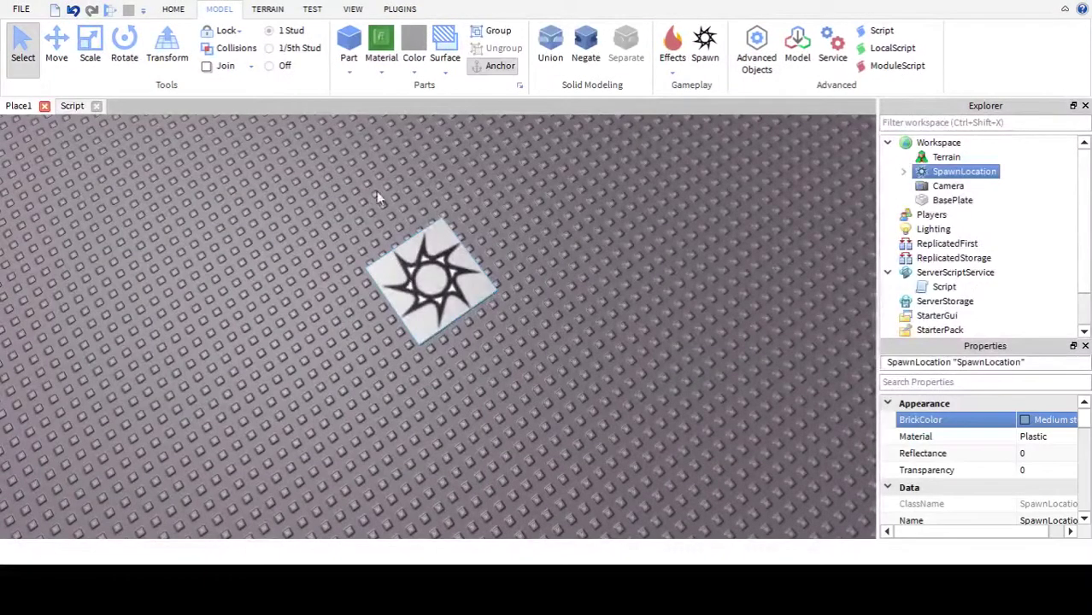
- Recolour the spawn location Parsley green and test-run the game
left_click(468, 120)
left_click(359, 175)
left_click(431, 248)
left_click(595, 338)
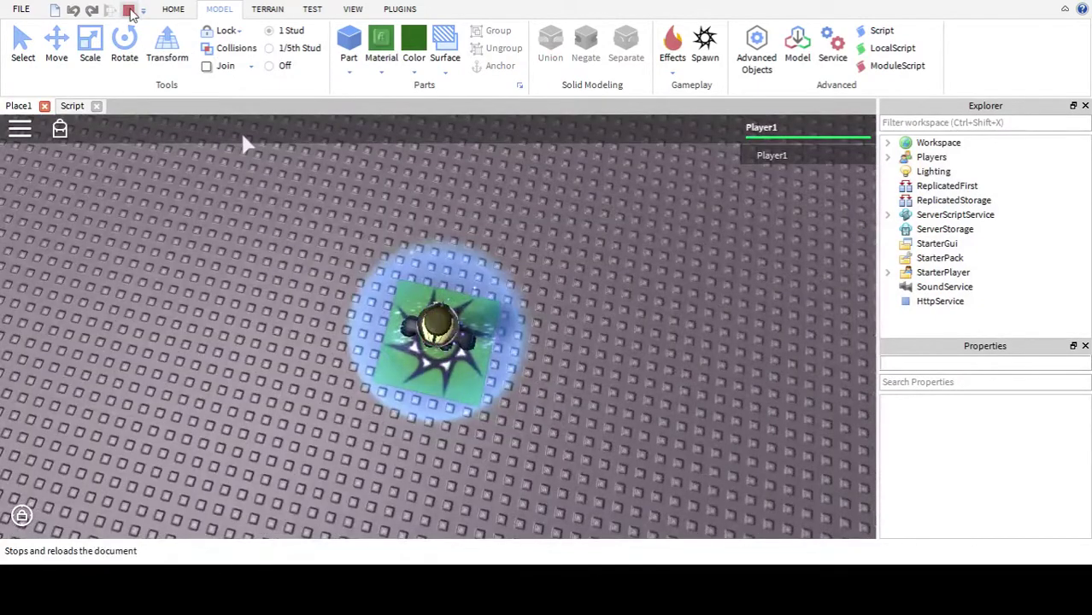
- Stop the test run and delete the spawn location from the workspace
left_click(124, 9)
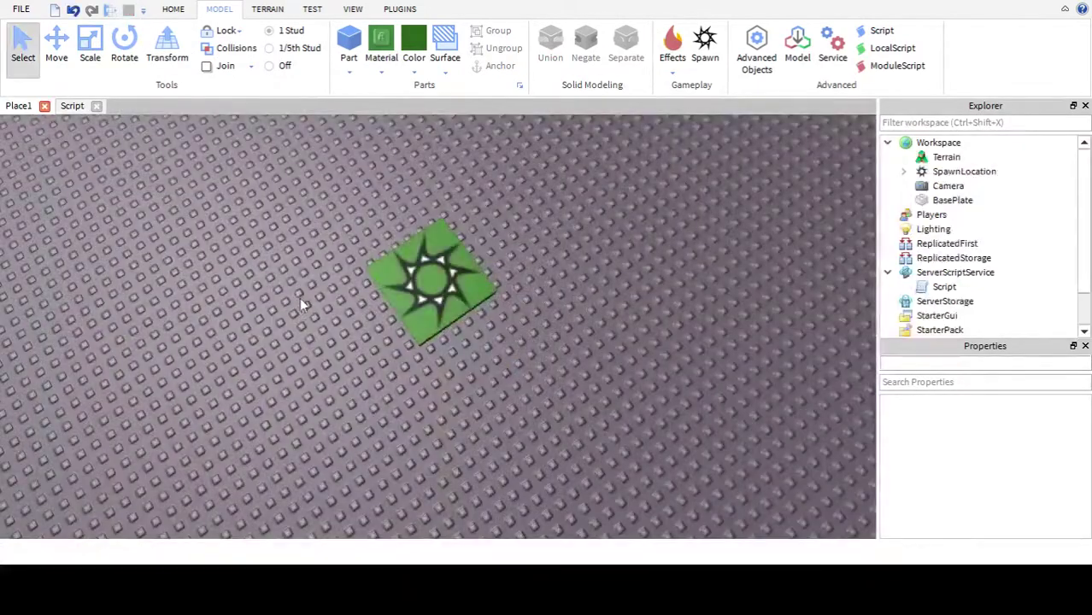
left_click(431, 282)
key("Delete")
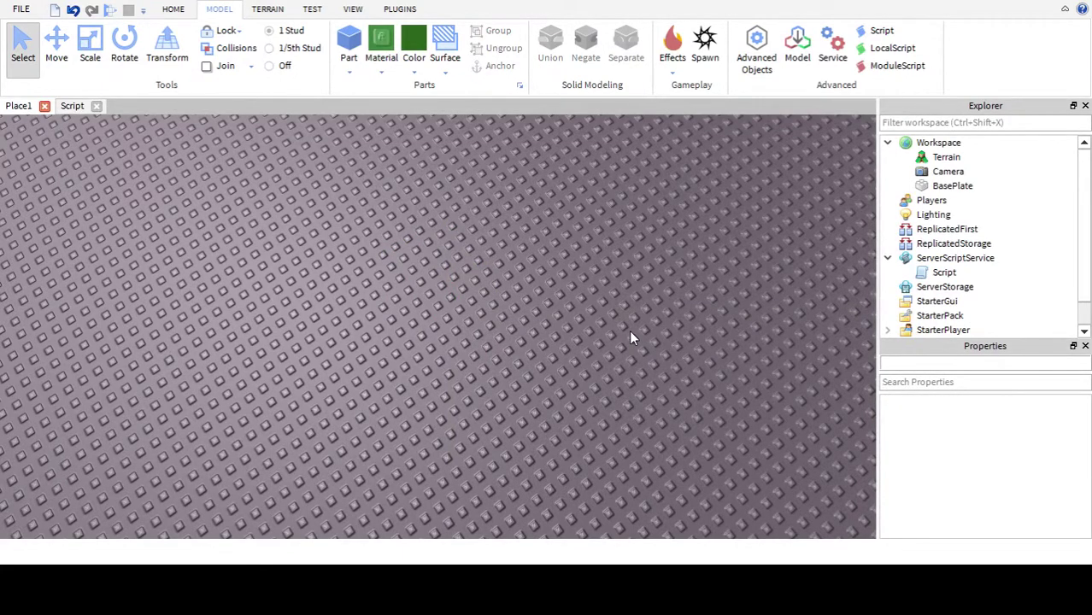
- Insert a block part and move it to another spot on the baseplate
left_click(356, 49)
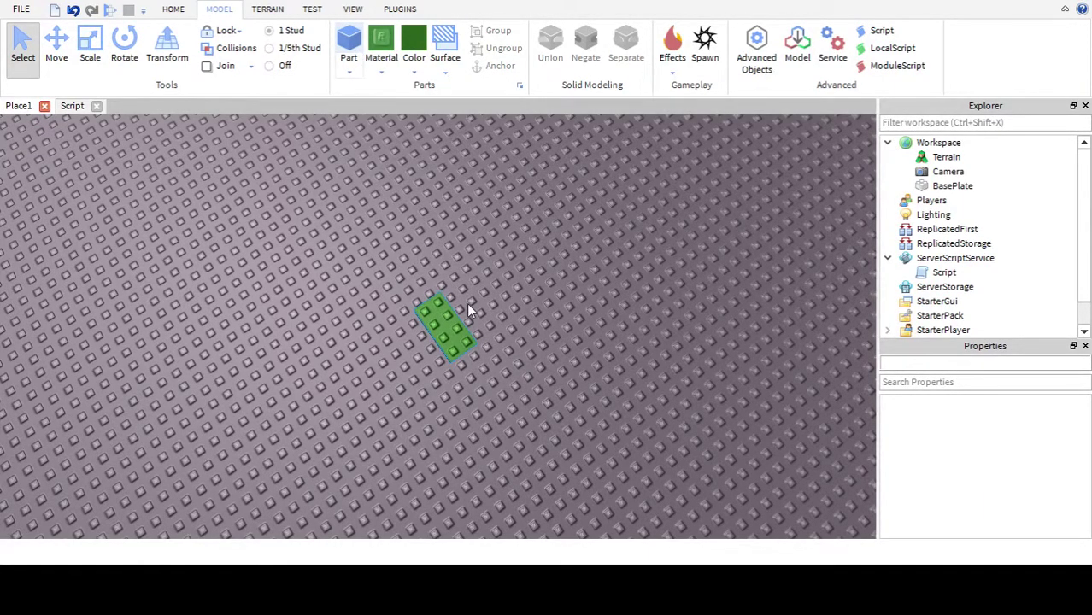
left_click_drag(446, 328, 346, 216)
left_click(455, 246)
- Add a Fire effect to the green part
left_click(347, 214)
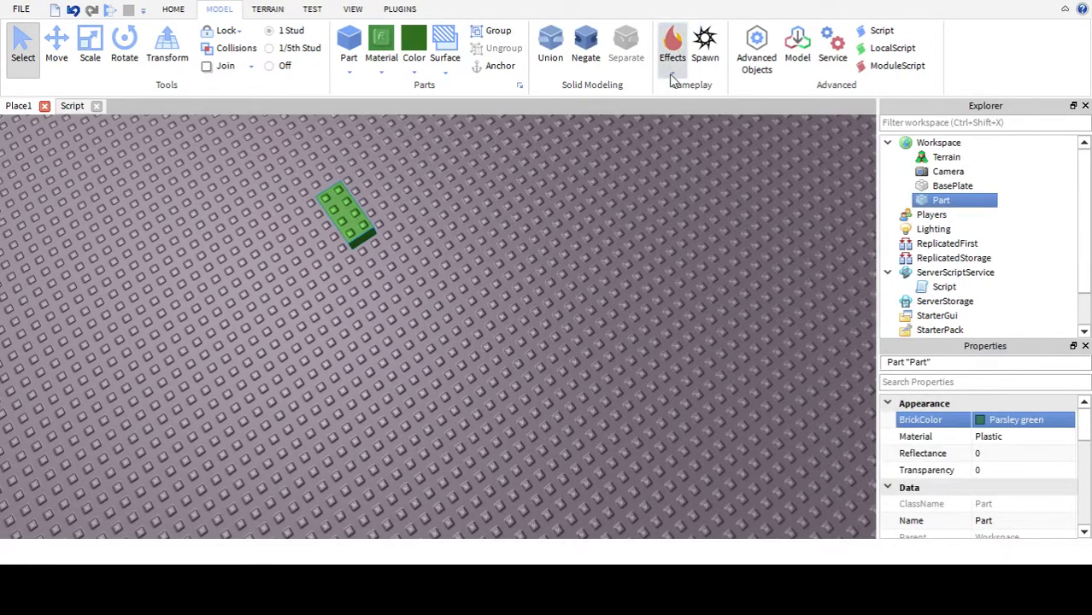
left_click(676, 107)
left_click(636, 220)
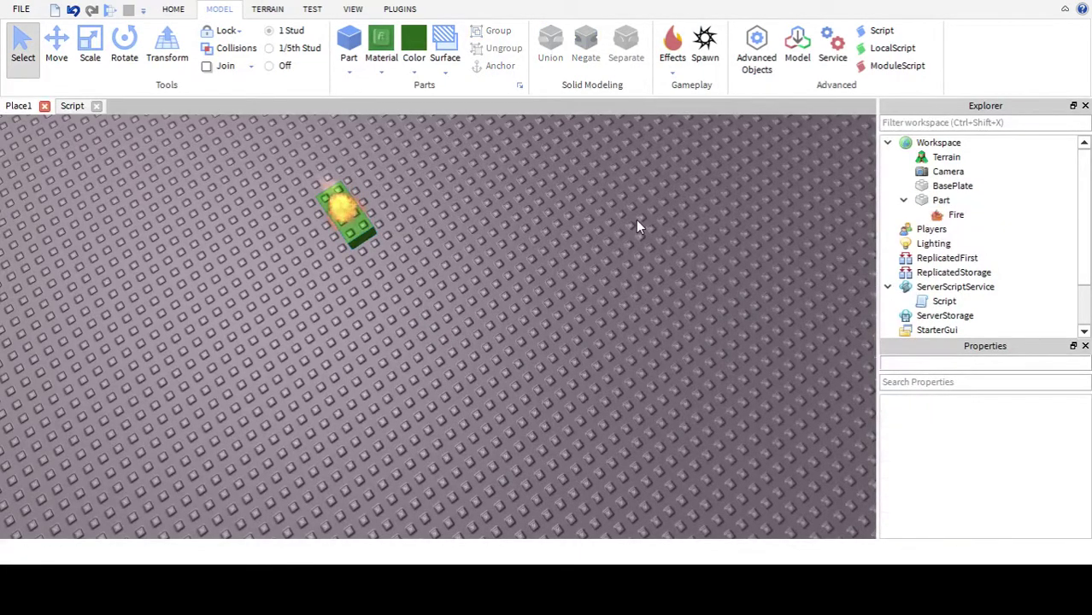
- Examine the Fire effect on the green part from close up and from a distance
right_click_drag(636, 220, 635, 220)
scroll(631, 218, "up", 3)
right_click_drag(561, 194, 548, 201)
scroll(561, 194, "up", 2)
scroll(548, 201, "up", 5)
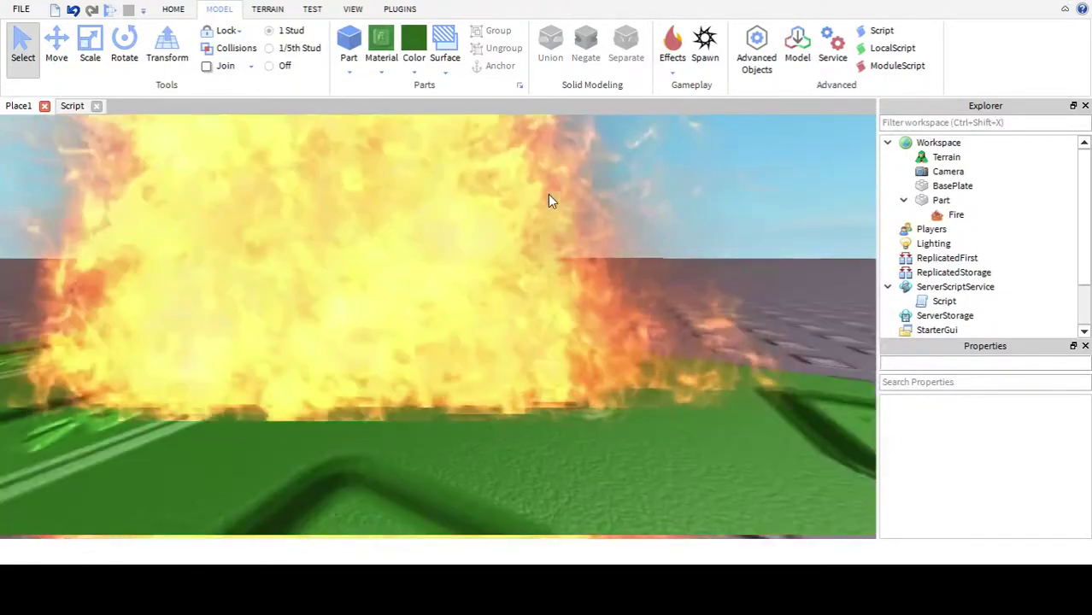
scroll(549, 197, "down", 10)
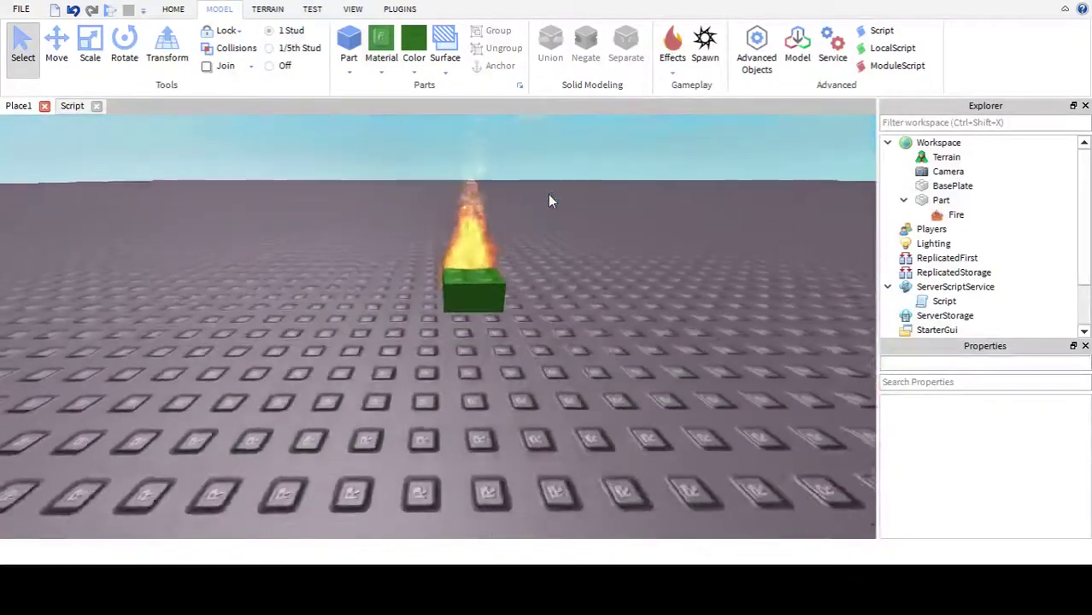
scroll(548, 201, "down", 2)
- Scale the burning green part up along its length and width into a large flat slab
left_click(468, 292)
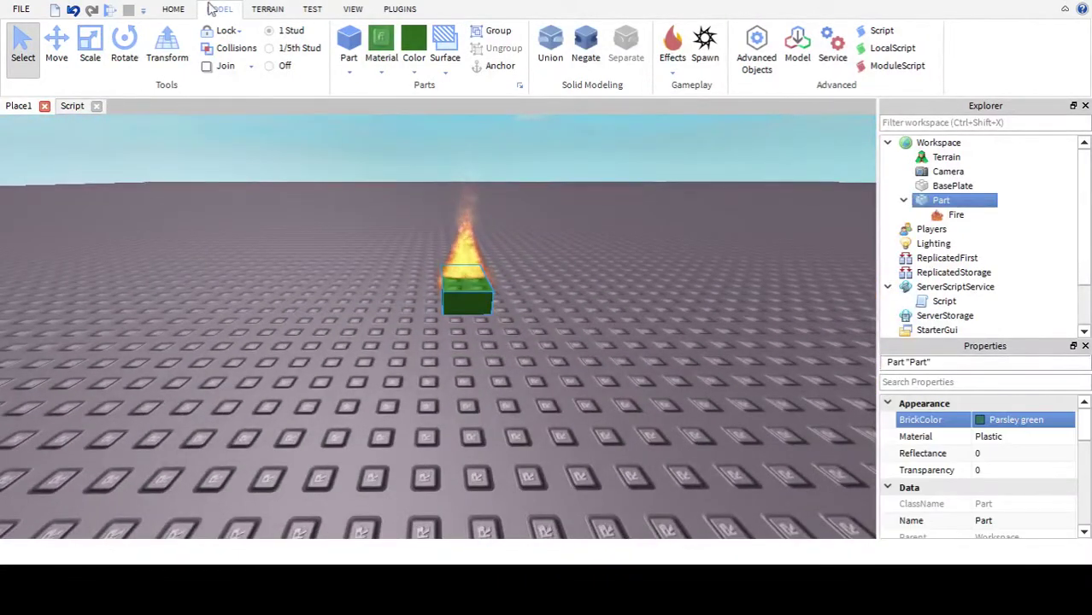
left_click(90, 47)
left_click_drag(473, 327, 515, 457)
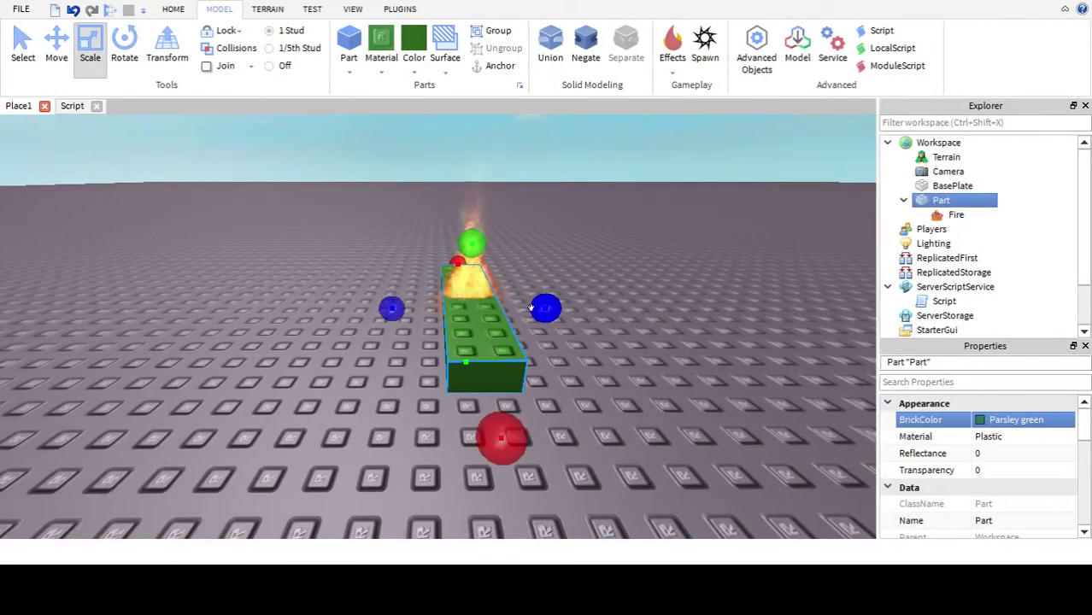
left_click_drag(545, 306, 699, 292)
left_click(778, 359)
right_click_drag(778, 359, 757, 330)
scroll(763, 329, "up", 4)
scroll(763, 329, "down", 4)
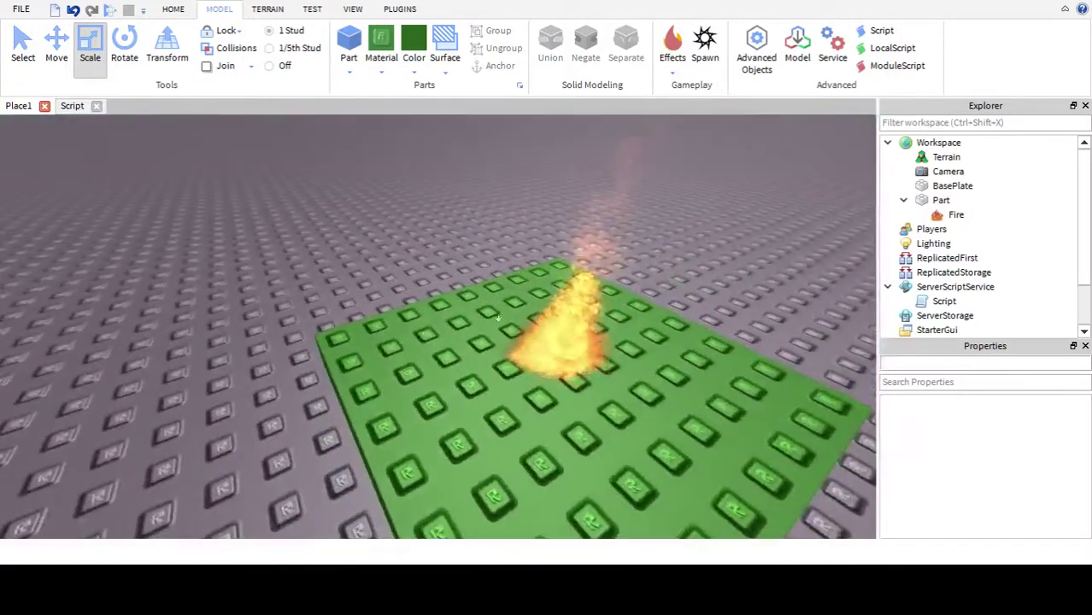
- Scale the burning slab back down in width and length until it is a very small block
left_click(498, 318)
left_click_drag(429, 280, 551, 349)
left_click(505, 270)
right_click_drag(505, 269, 505, 269)
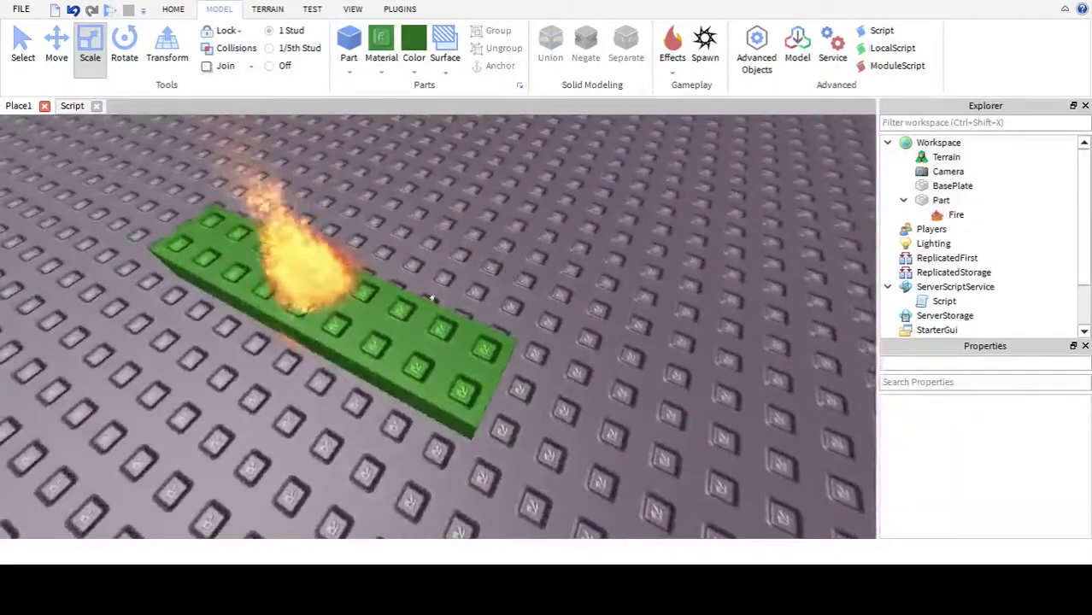
scroll(416, 304, "down", 2)
left_click(415, 305)
left_click_drag(541, 395, 321, 293)
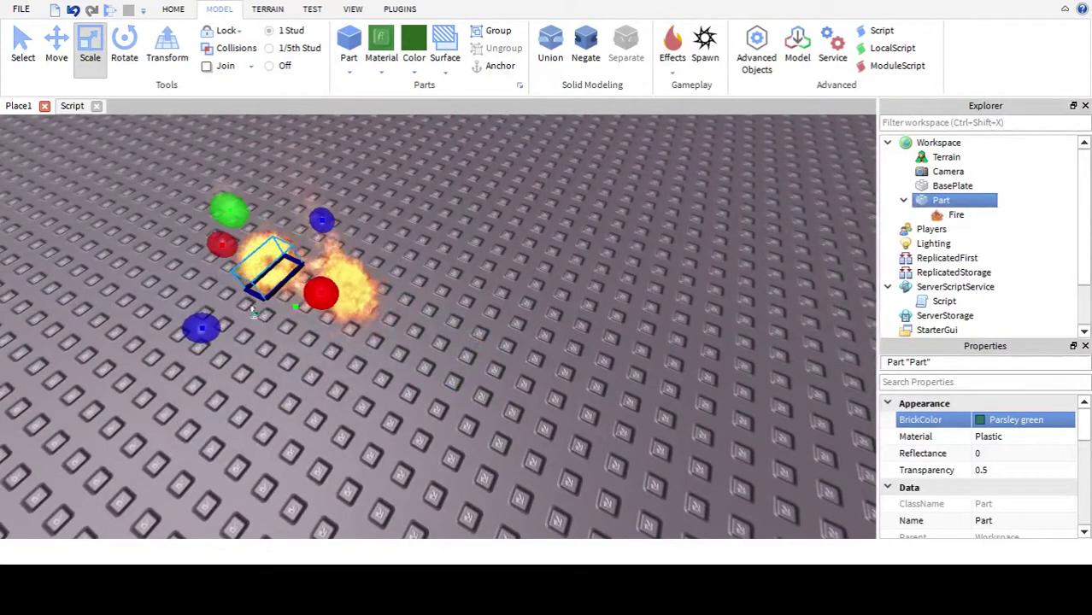
left_click_drag(202, 328, 225, 306)
left_click_drag(528, 335, 93, 221)
left_click(95, 216)
scroll(95, 216, "up", 3)
scroll(90, 219, "down", 3)
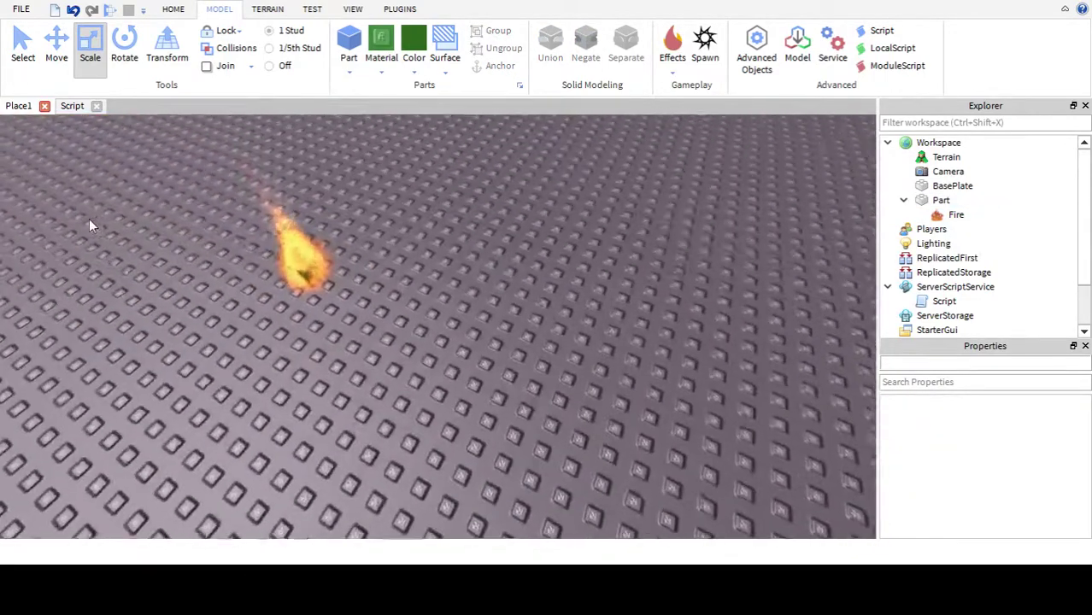
- Delete the small burning part from the workspace
right_click_drag(89, 220, 90, 219)
scroll(90, 221, "up", 3)
scroll(90, 220, "down", 4)
left_click_drag(292, 234, 383, 284)
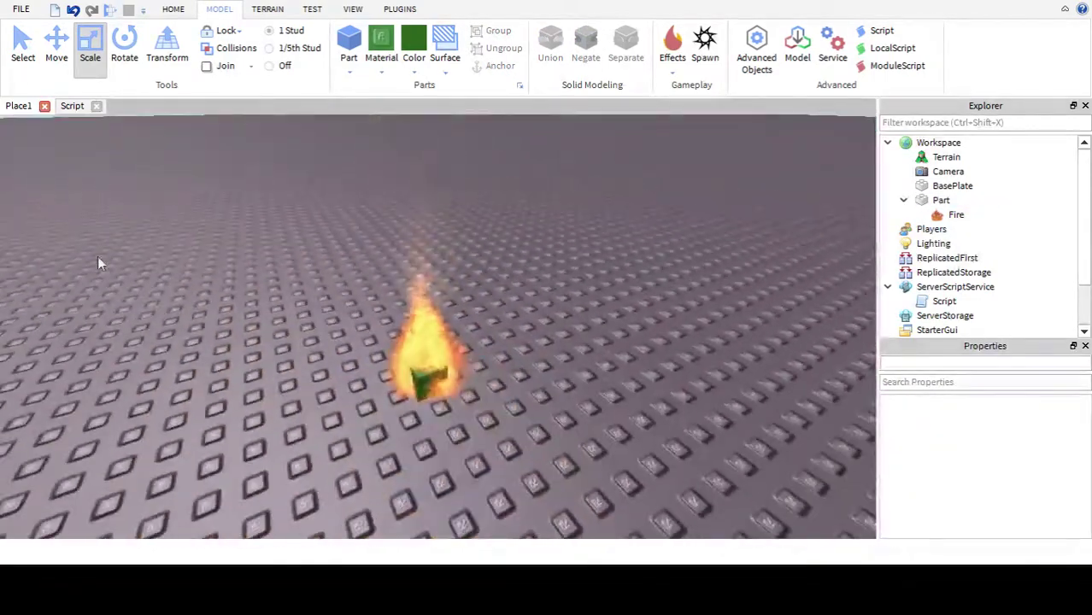
left_click(432, 380)
key("Delete")
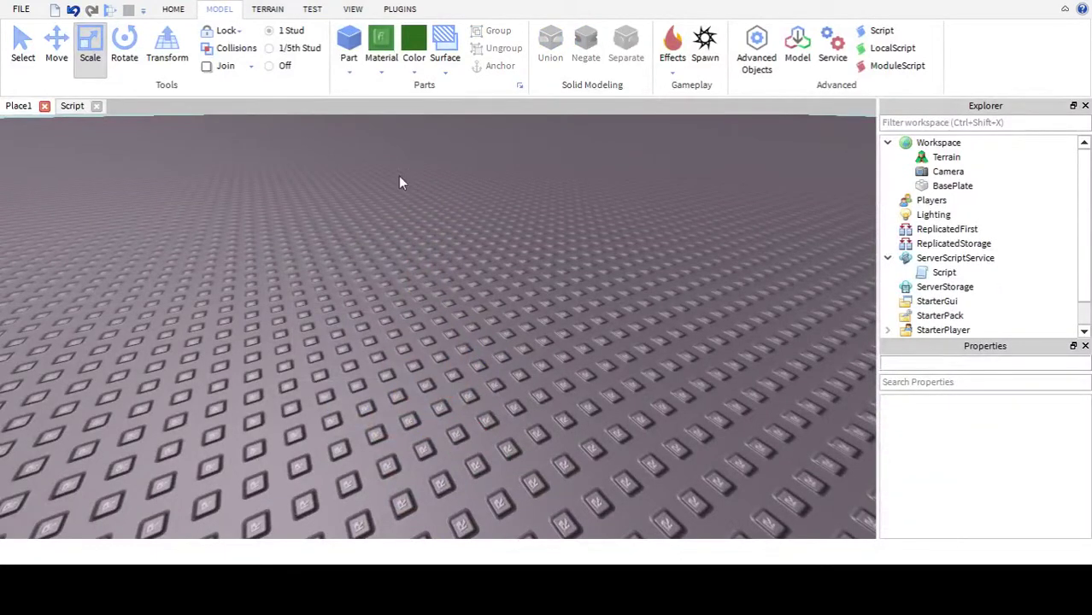
- Insert a new block part, try an effect on it and undo that effect
left_click(356, 46)
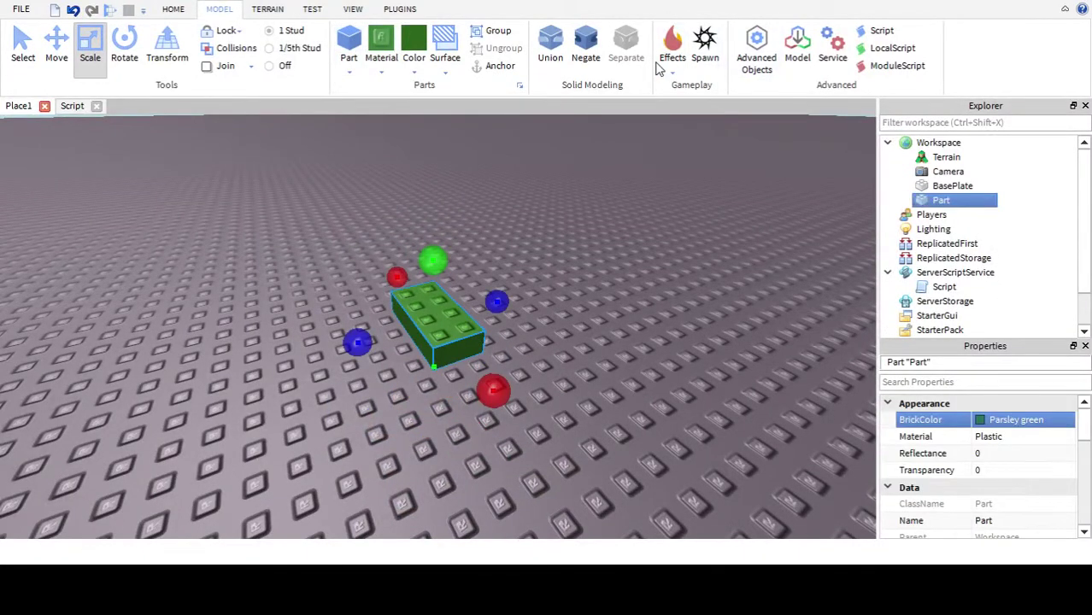
left_click(676, 130)
left_click(342, 241)
key("ctrl+z")
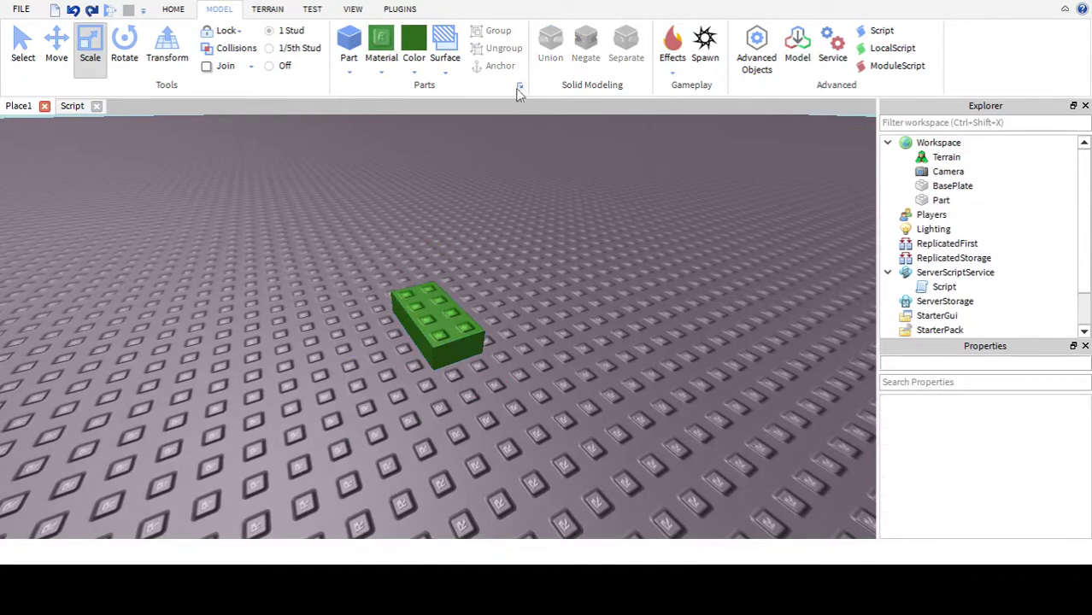
- Add a Sparkles effect to the green part and view it from several distances
left_click(477, 341)
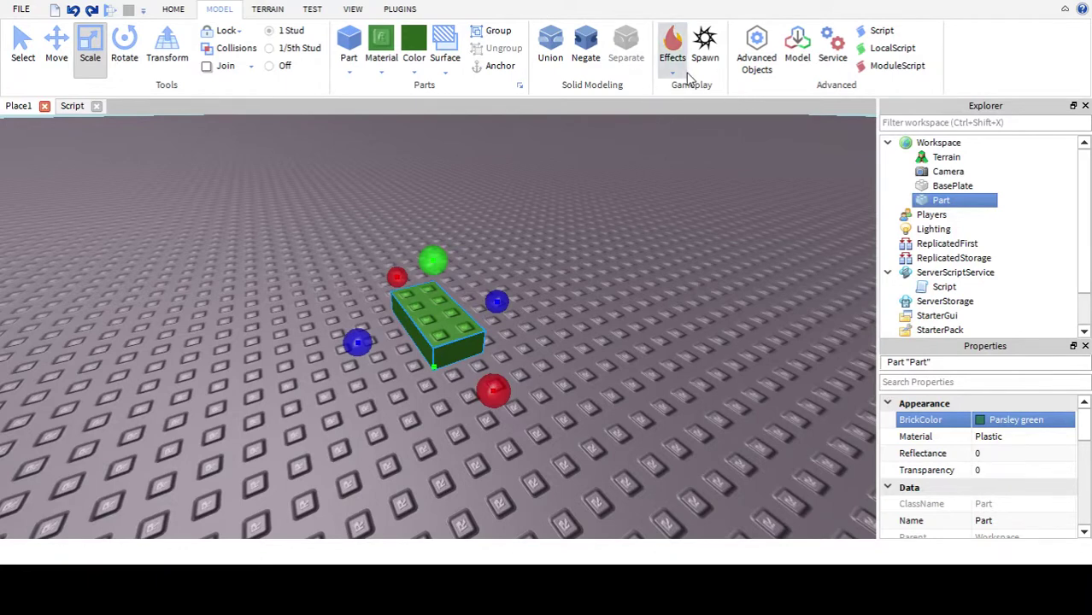
left_click(668, 159)
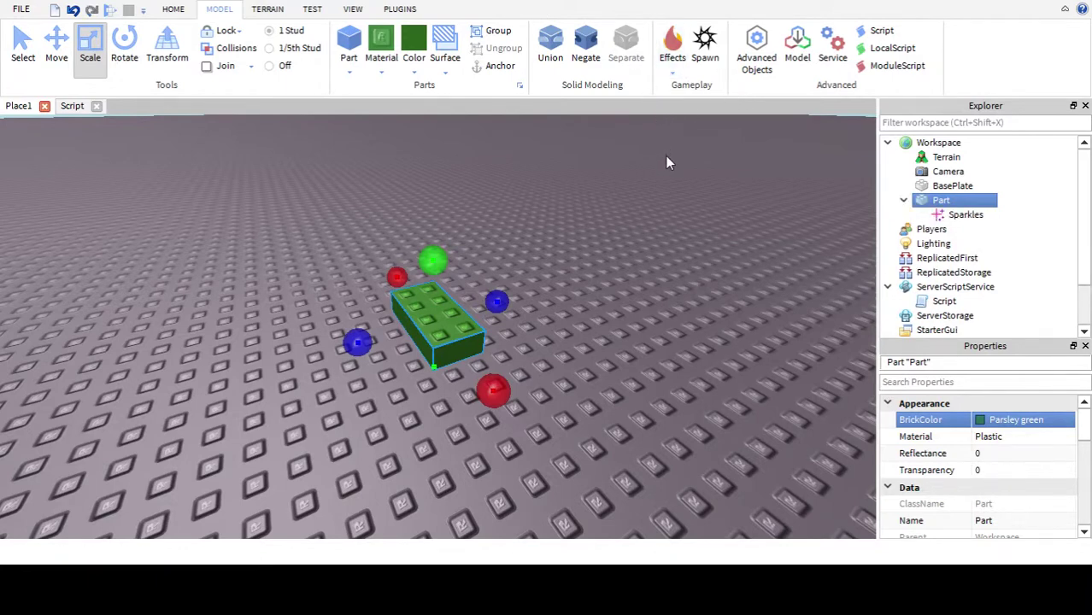
left_click(587, 254)
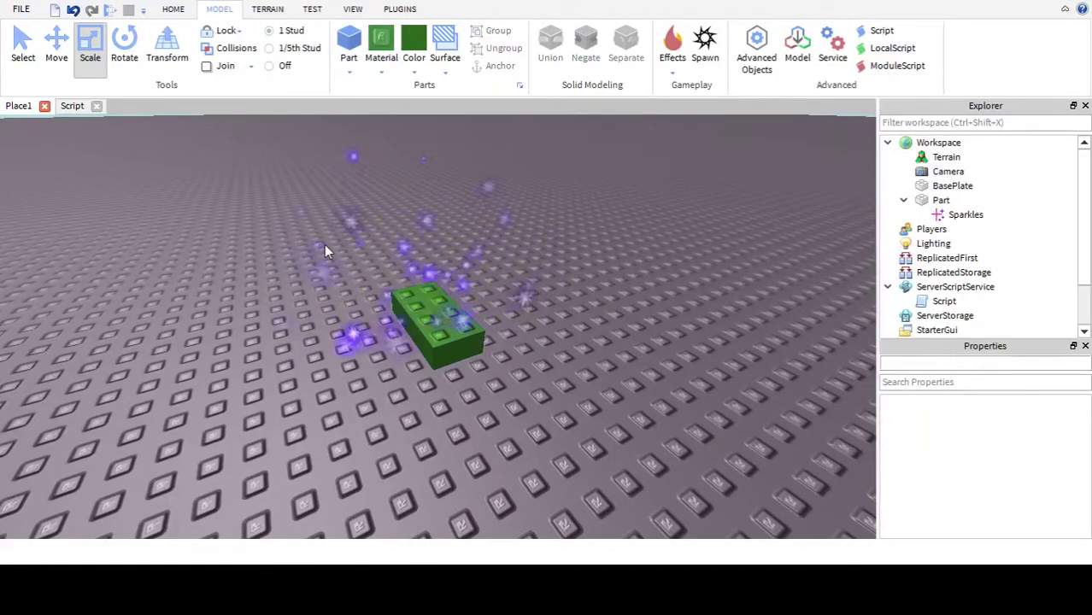
right_click_drag(324, 244, 323, 234)
scroll(296, 162, "up", 5)
scroll(297, 162, "down", 5)
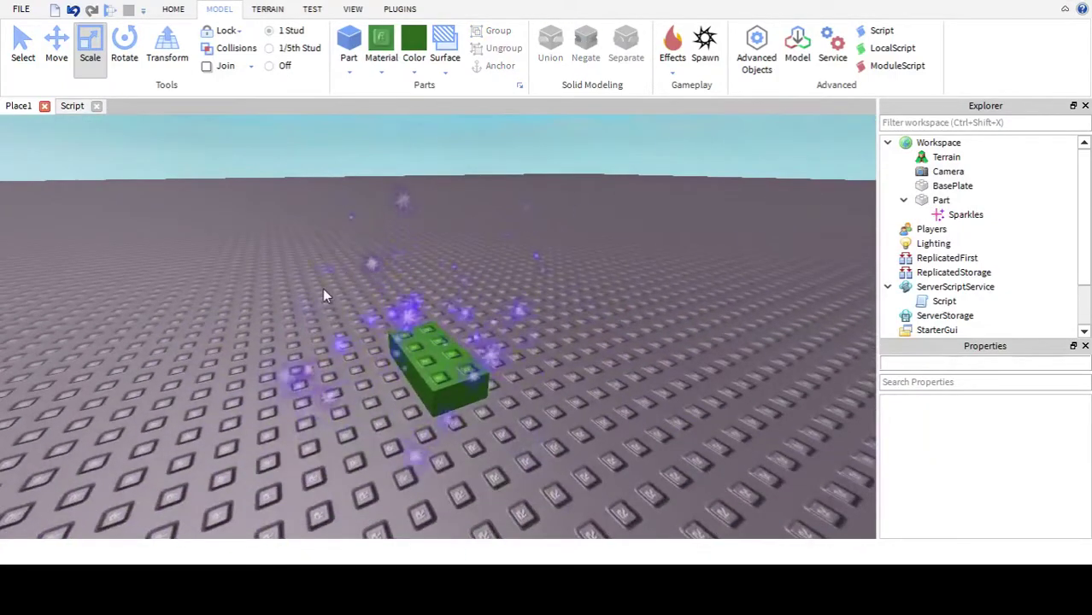
- Undo the Sparkles effect and add a Smoke effect to the green part instead
key("ctrl+z")
left_click(407, 350)
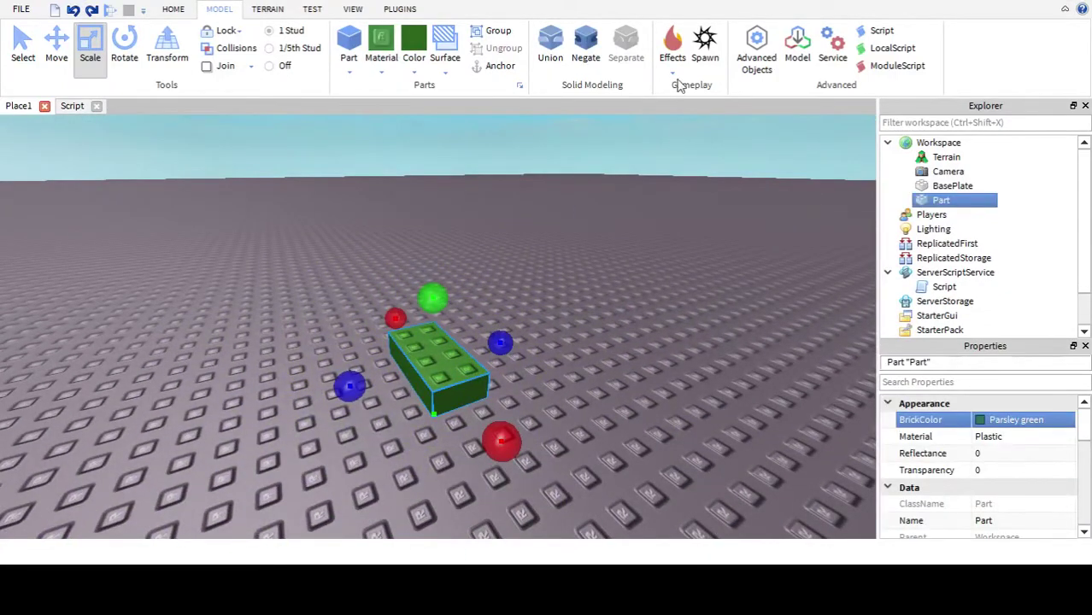
left_click(675, 159)
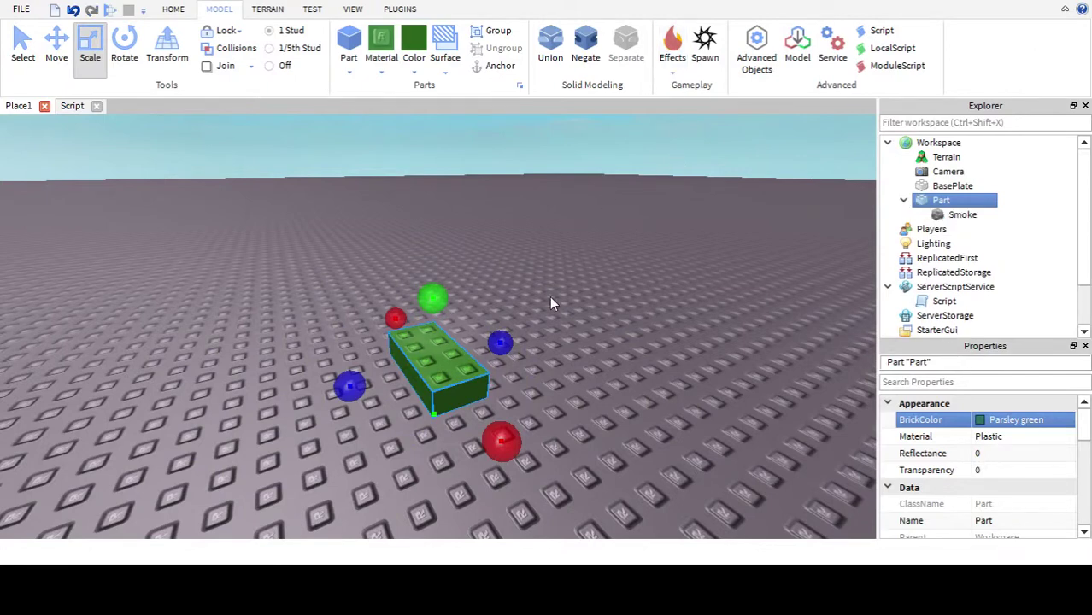
left_click(555, 303)
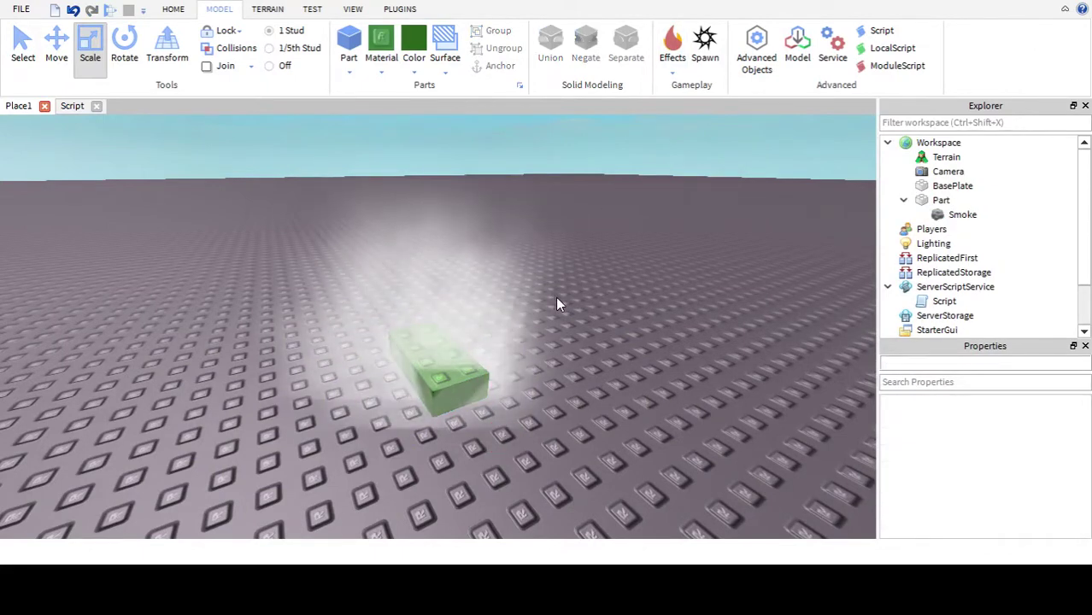
- Undo the Smoke effect and add a ParticleEmitter to the green part instead
key("ctrl+z")
left_click(417, 334)
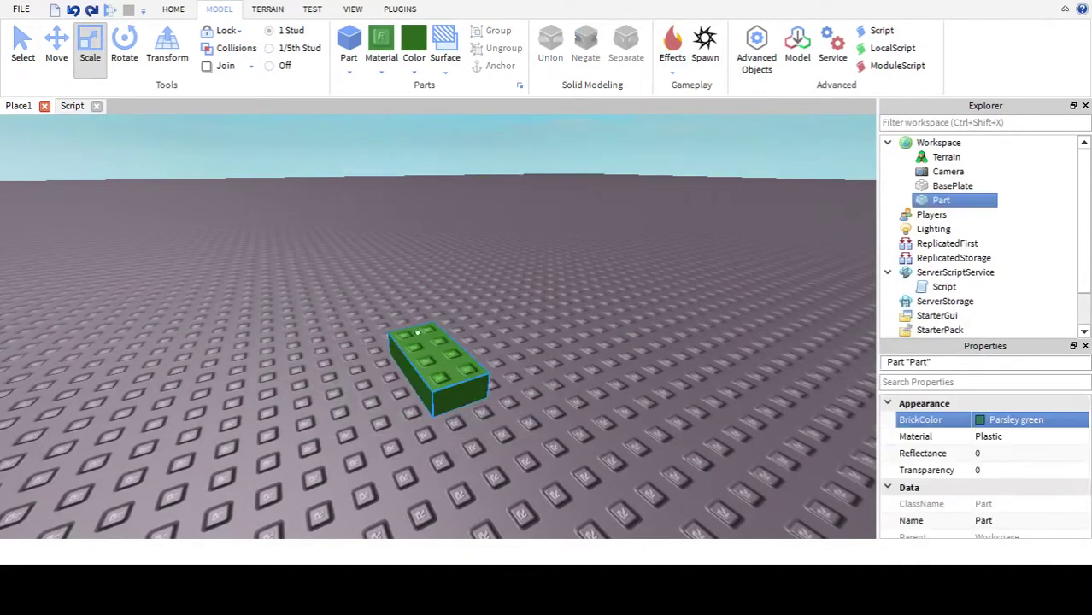
left_click(697, 217)
left_click(553, 314)
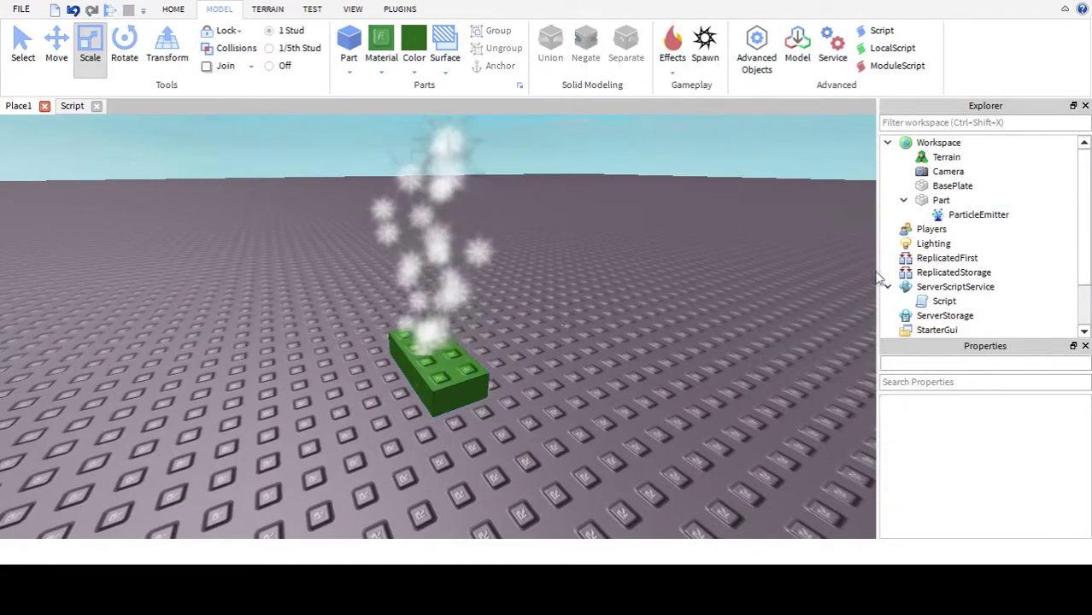
- Check the ParticleEmitter's texture path and try its Transparency at 1 and at 0.5
left_click(981, 217)
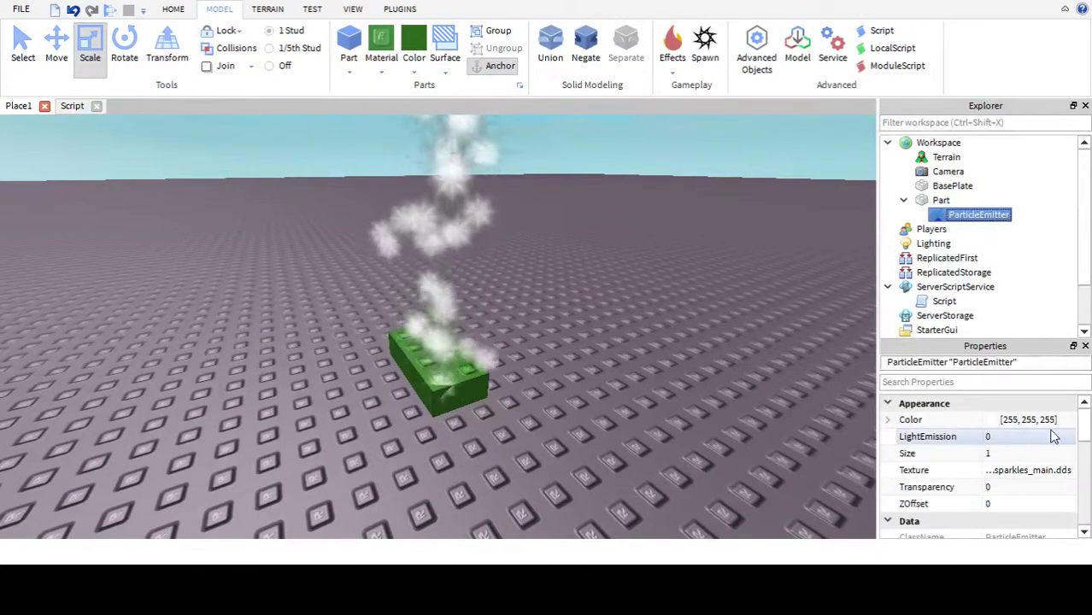
left_click(1059, 470)
left_click(1069, 470)
left_click_drag(1074, 470, 995, 466)
left_click(1072, 470)
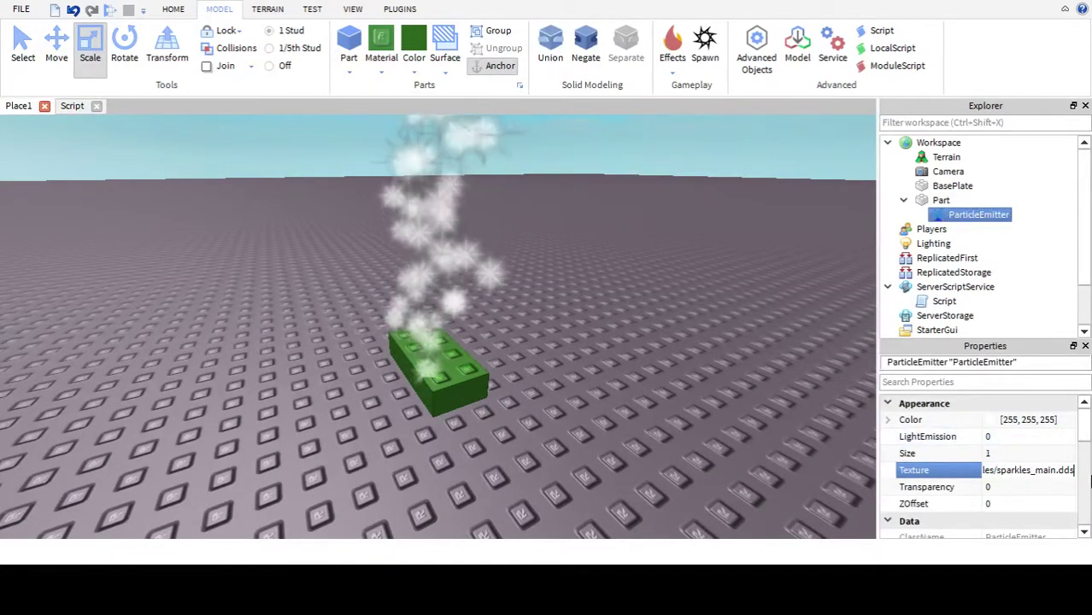
left_click(991, 488)
type("1")
key("Return")
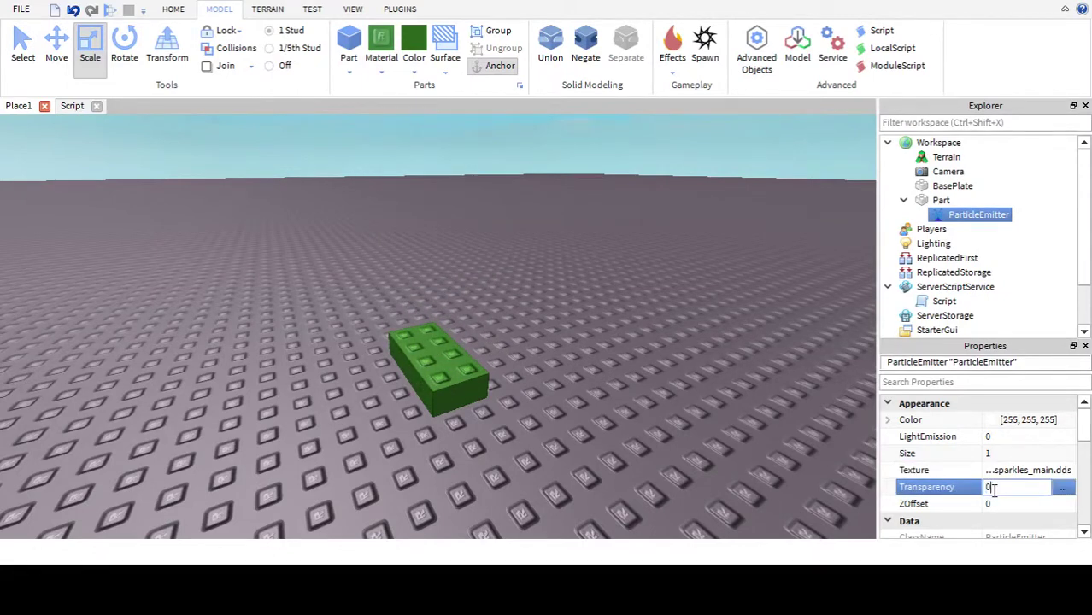
key("Return")
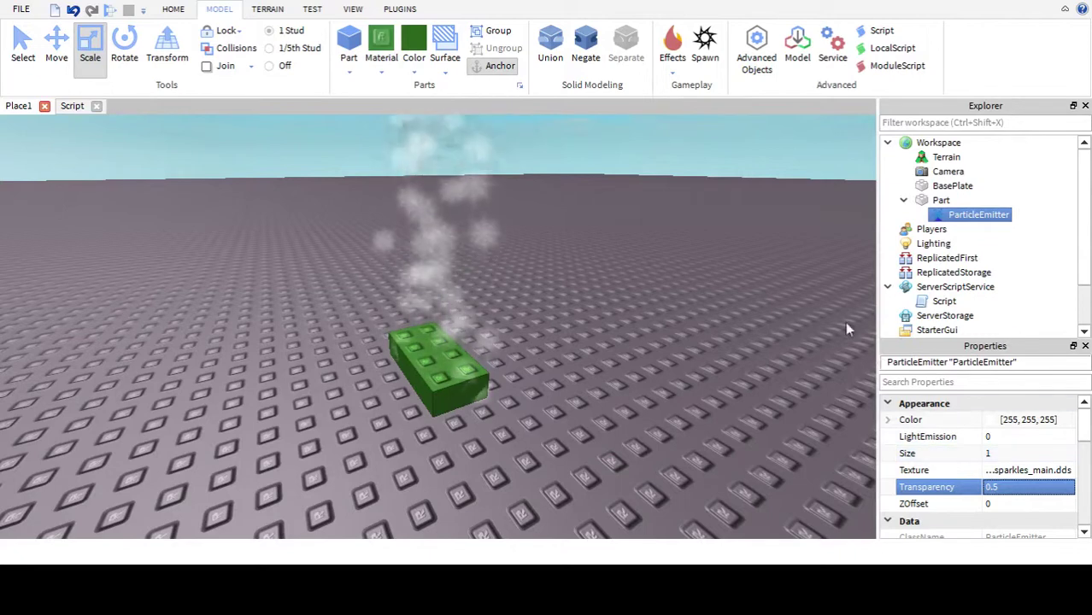
- Delete the ParticleEmitter from the green part
right_click(969, 218)
left_click(955, 298)
key("Delete")
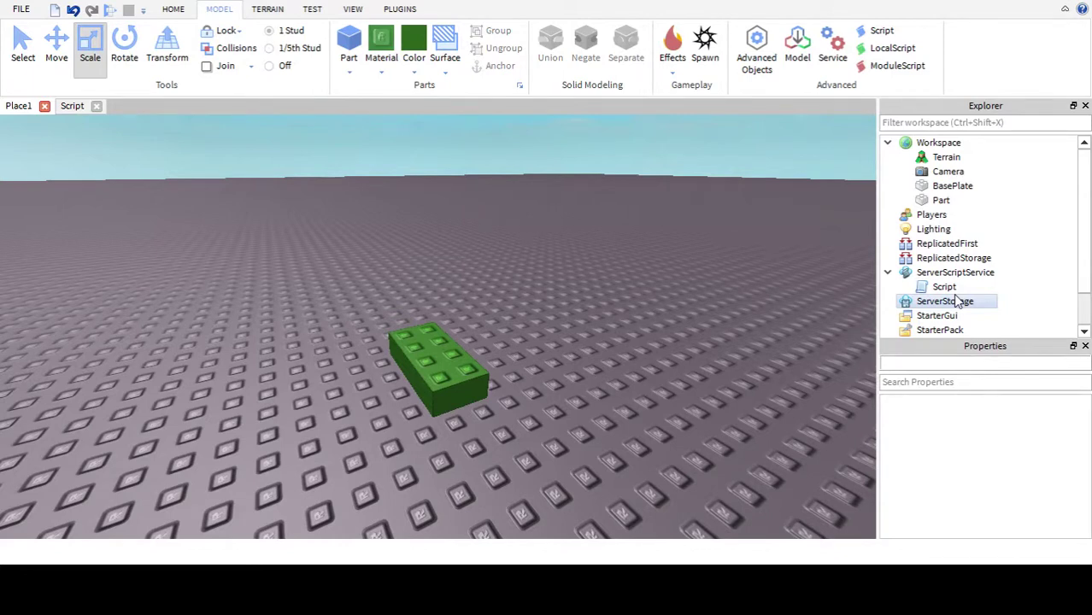
left_click_drag(282, 263, 734, 510)
left_click_drag(537, 383, 261, 334)
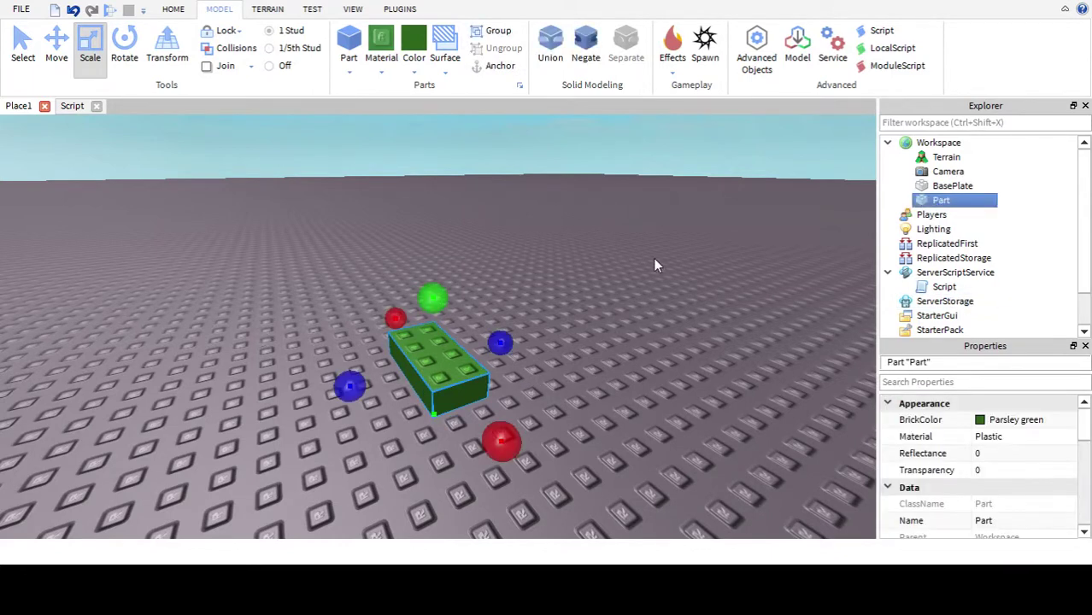
left_click_drag(670, 520, 239, 244)
scroll(239, 244, "up", 4)
scroll(240, 244, "down", 4)
right_click_drag(239, 248, 240, 248)
key("a")
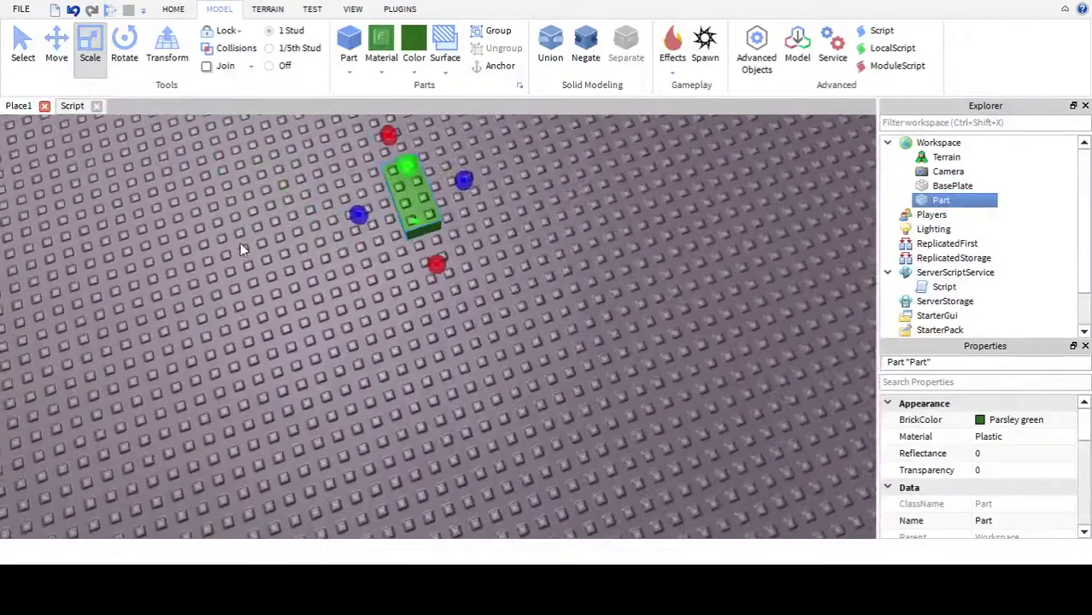
- Delete the green block part from the baseplate
scroll(240, 242, "down", 3)
left_click(411, 276)
left_click_drag(398, 233, 620, 359)
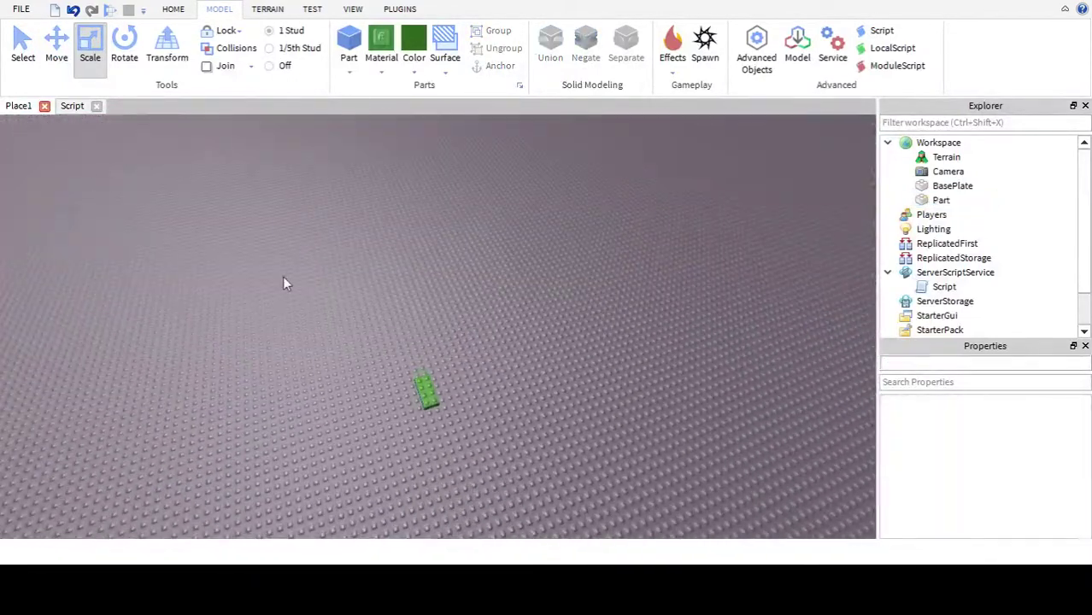
left_click(425, 389)
key("Delete")
- Insert a spawn location and move it a short distance across the baseplate
left_click(354, 10)
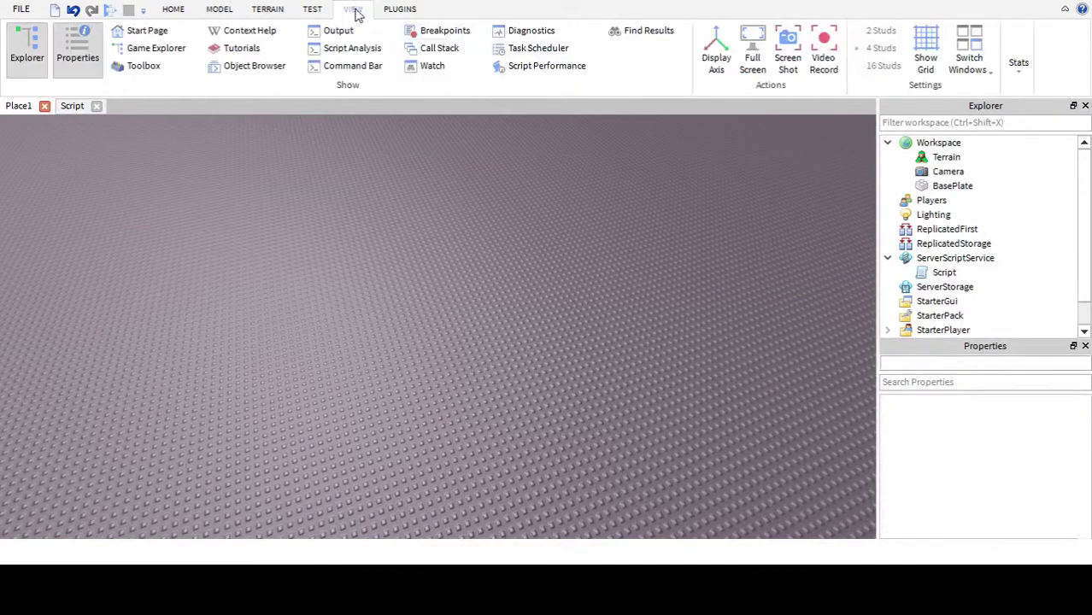
left_click(215, 9)
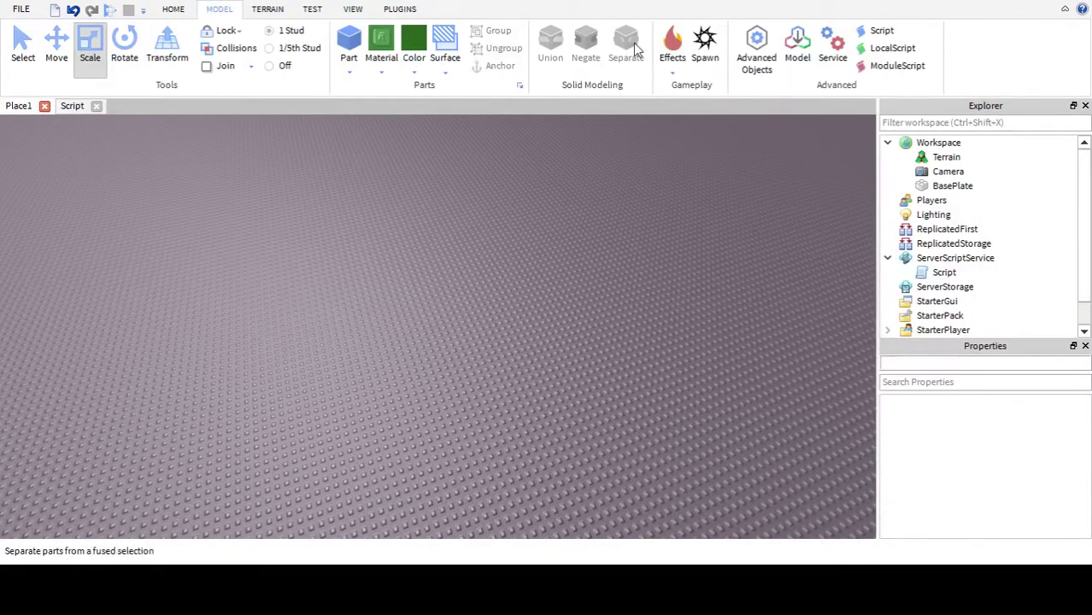
left_click(704, 47)
left_click_drag(587, 390, 281, 252)
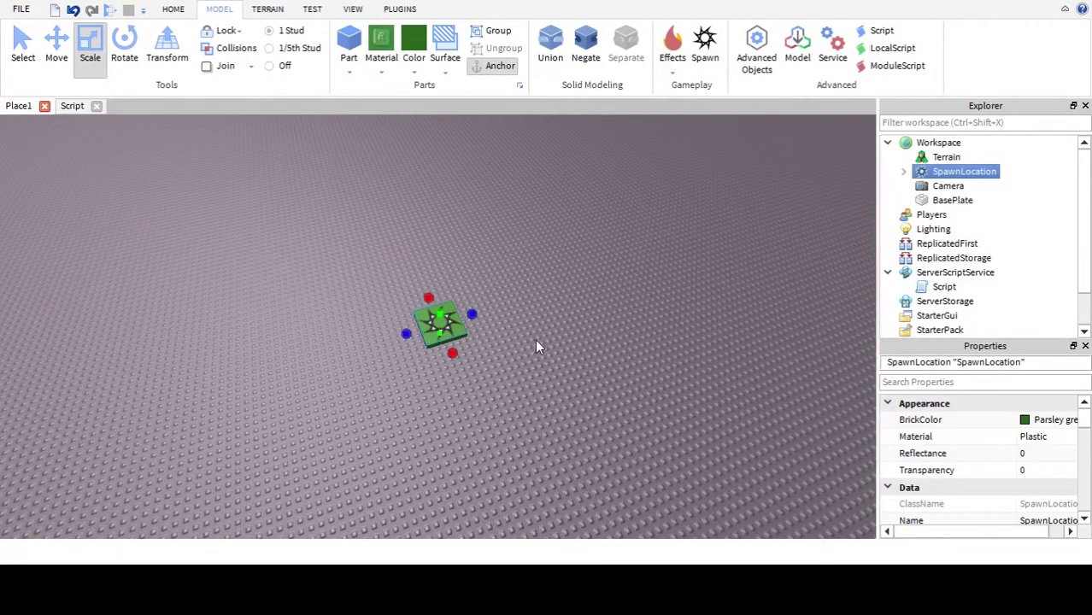
left_click(535, 345)
left_click_drag(431, 313, 462, 369)
left_click(495, 359)
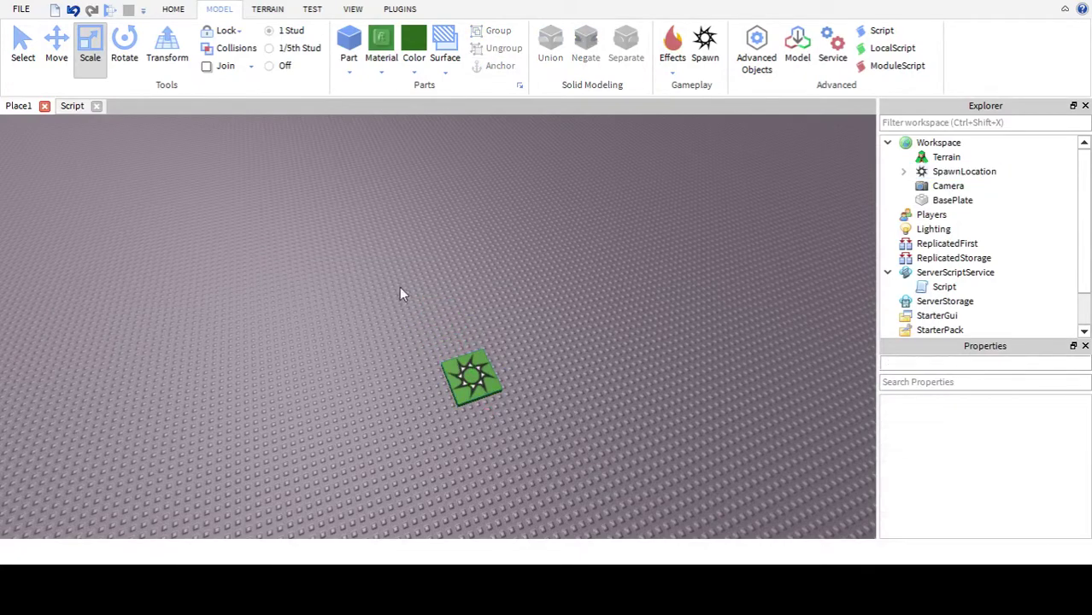
- Insert a part, stretch it along one edge of the spawn location, and place a copy along the adjacent edge
left_click(347, 45)
left_click(413, 325)
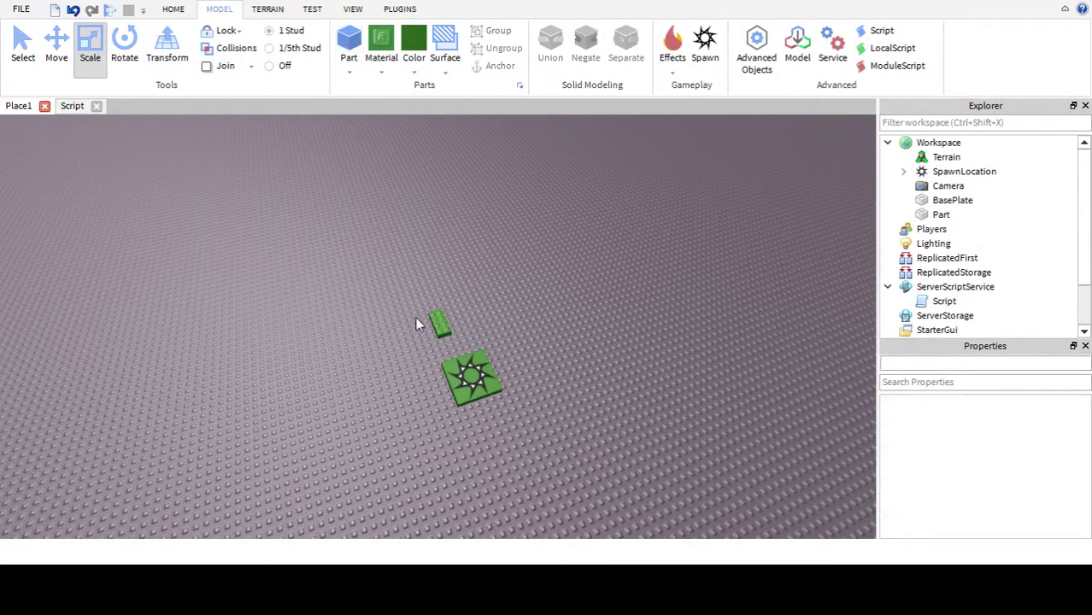
left_click_drag(420, 307, 416, 357)
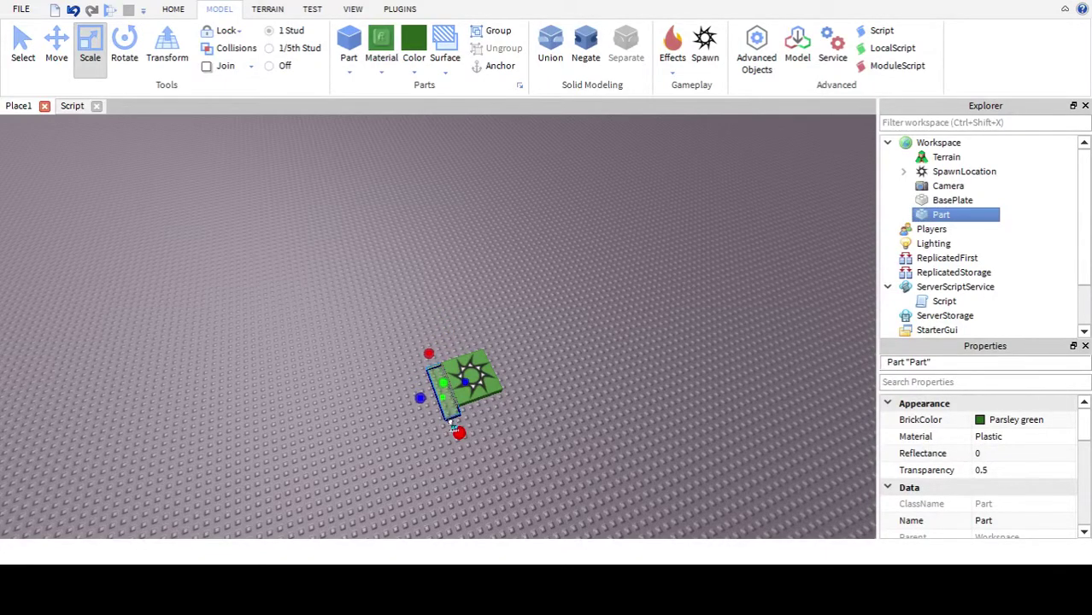
key("ctrl+d")
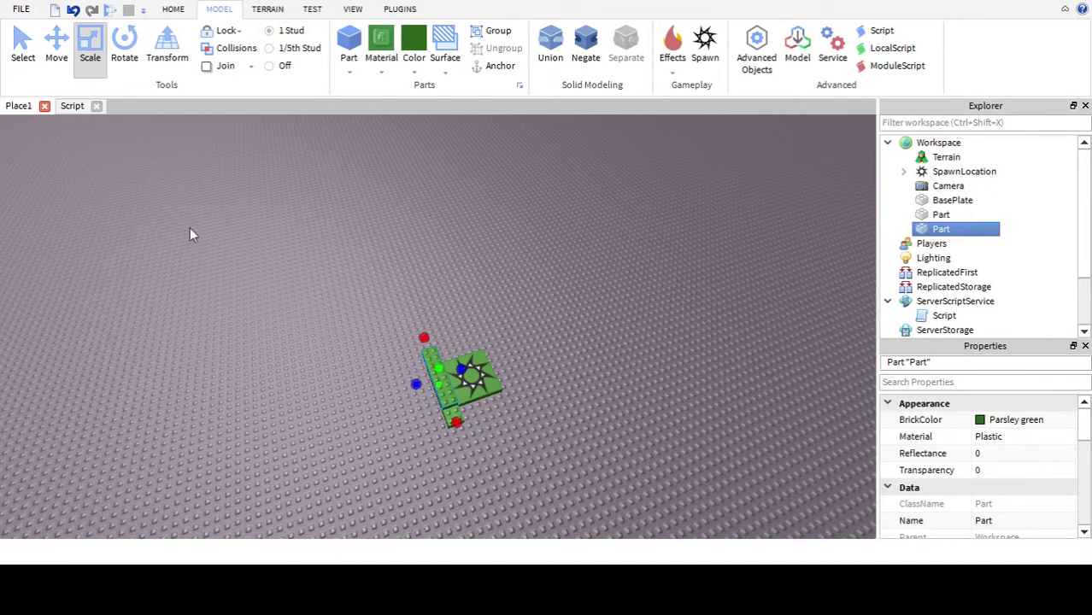
left_click_drag(437, 380, 481, 400)
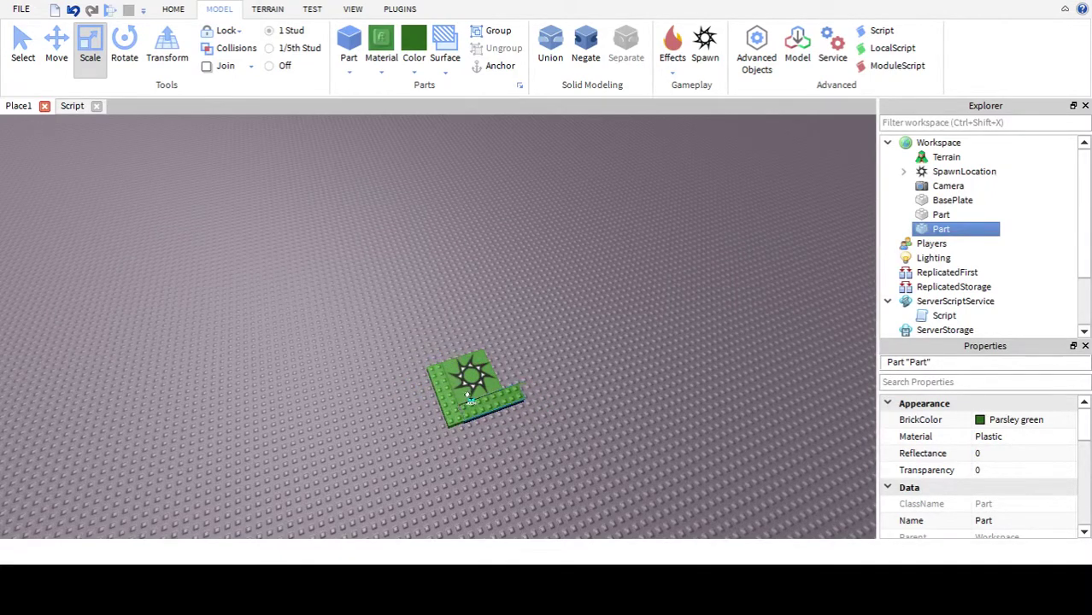
- Duplicate the border strip, rotate the copy a quarter turn, and place it along the third edge of the spawn location
left_click(582, 448)
right_click_drag(582, 448, 582, 448)
scroll(583, 448, "down", 3)
left_click(428, 379)
key("ctrl+d")
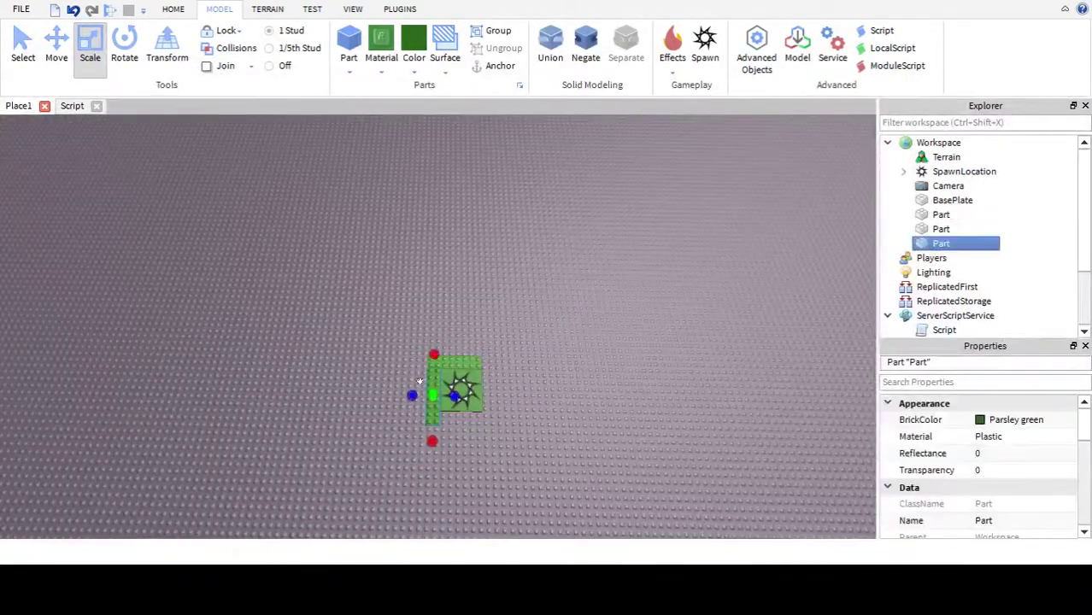
key("ctrl+r")
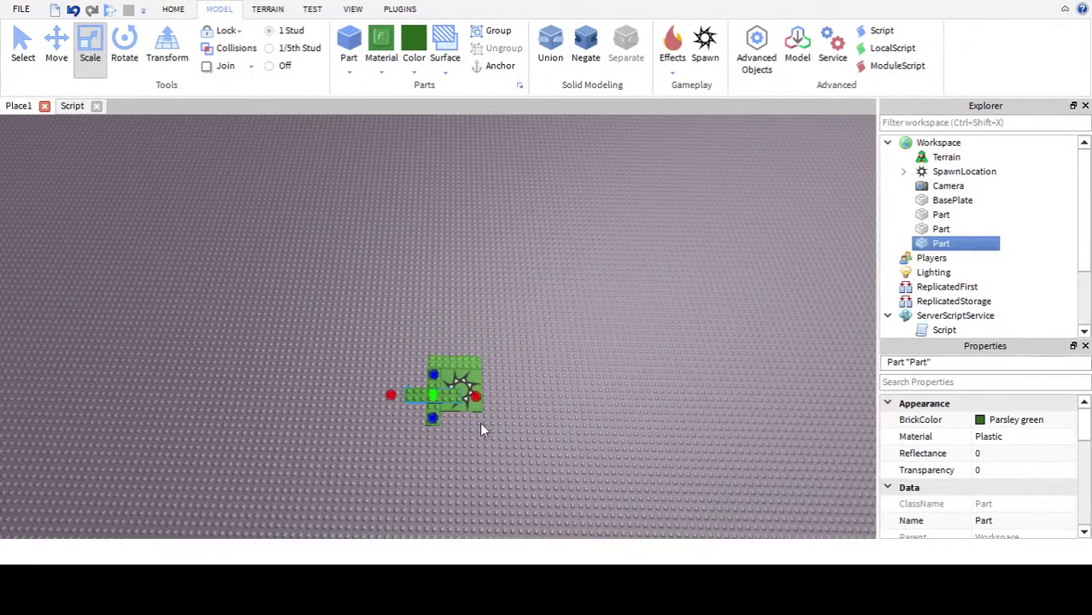
left_click_drag(433, 386, 477, 416)
left_click(541, 429)
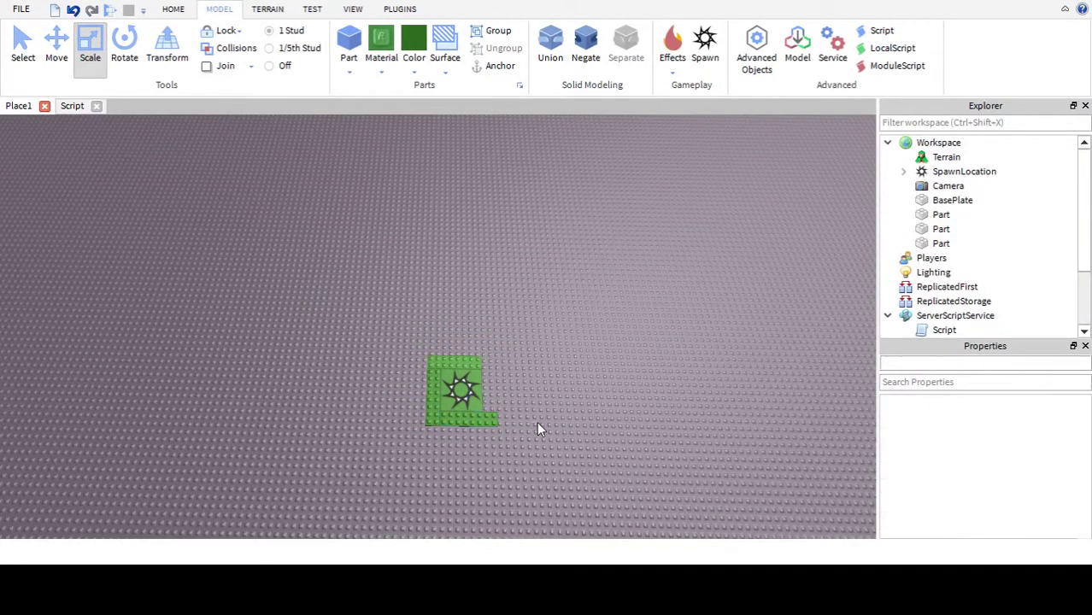
- Duplicate the newest border strip, rotate the copy, and fit it along the open fourth edge of the spawn location
left_click(476, 418)
key("d")
key("w")
key("s")
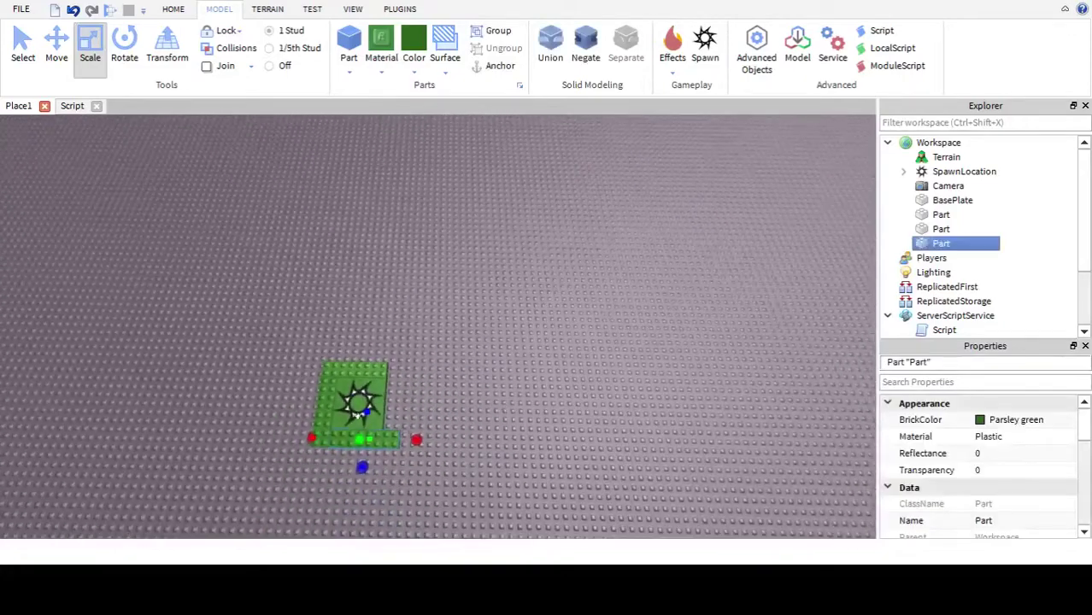
key("ctrl+d")
key("ctrl+r")
left_click_drag(361, 476, 384, 409)
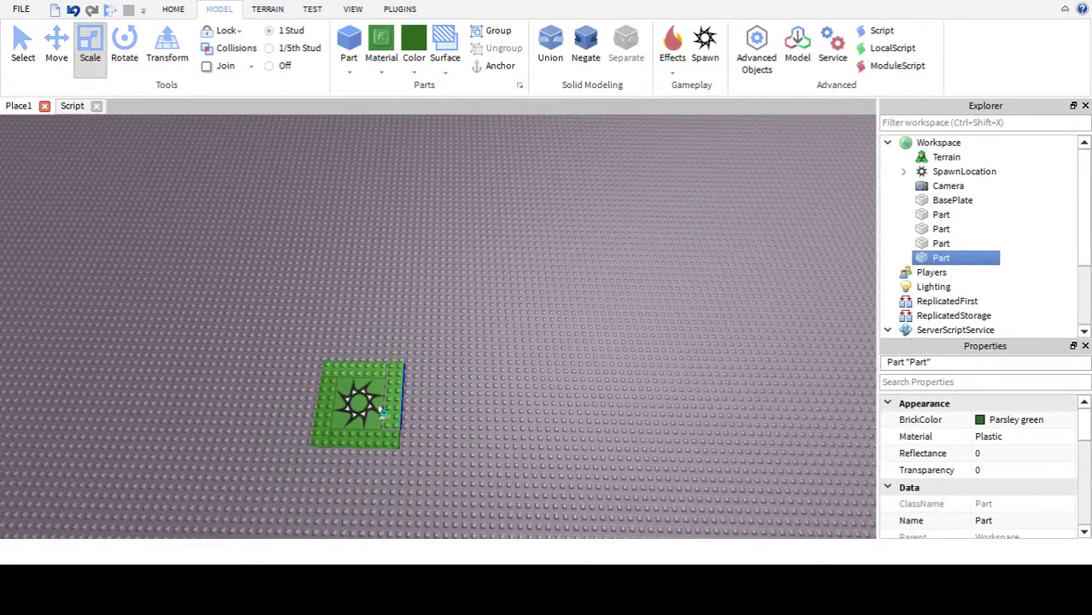
left_click(492, 410)
- Smooth the top surfaces of the four border strips around the spawn location, undoing the accidental smoothing of the baseplate
left_click(442, 58)
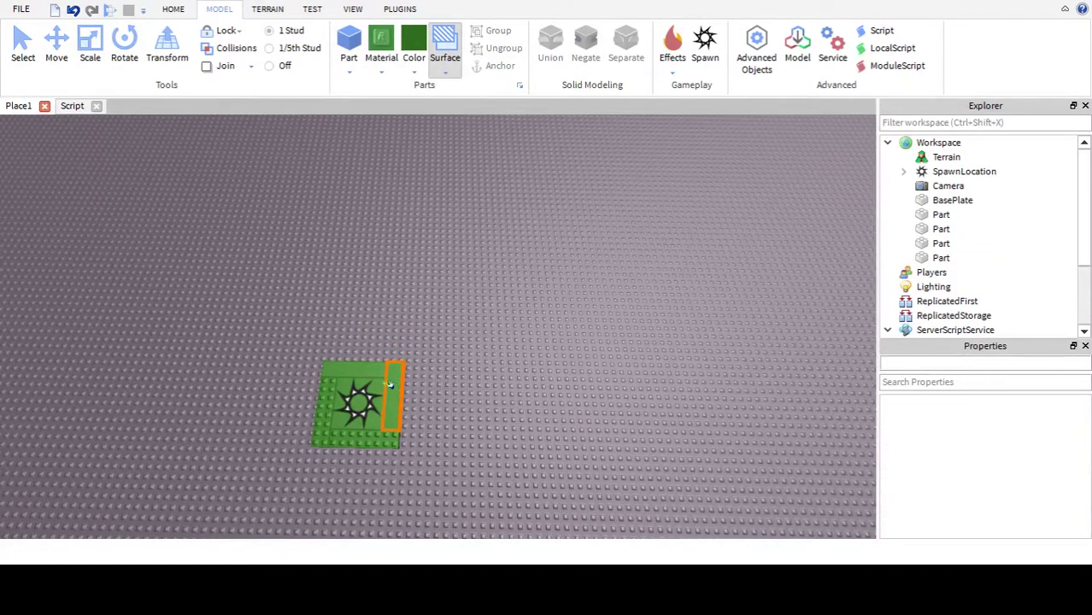
left_click(304, 394)
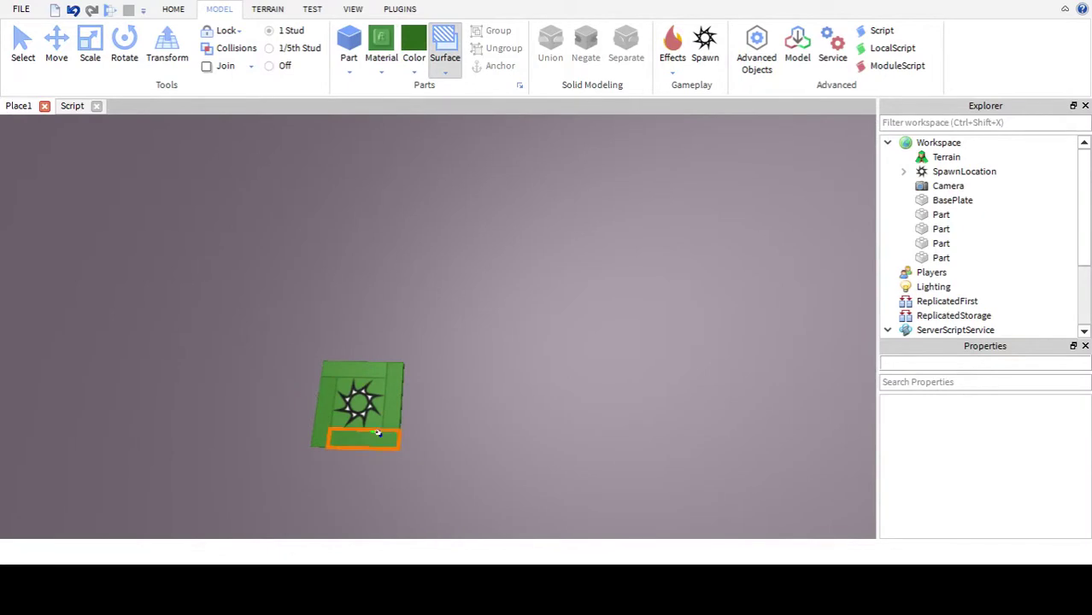
key("ctrl+z")
key("ctrl+z")
left_click(326, 400)
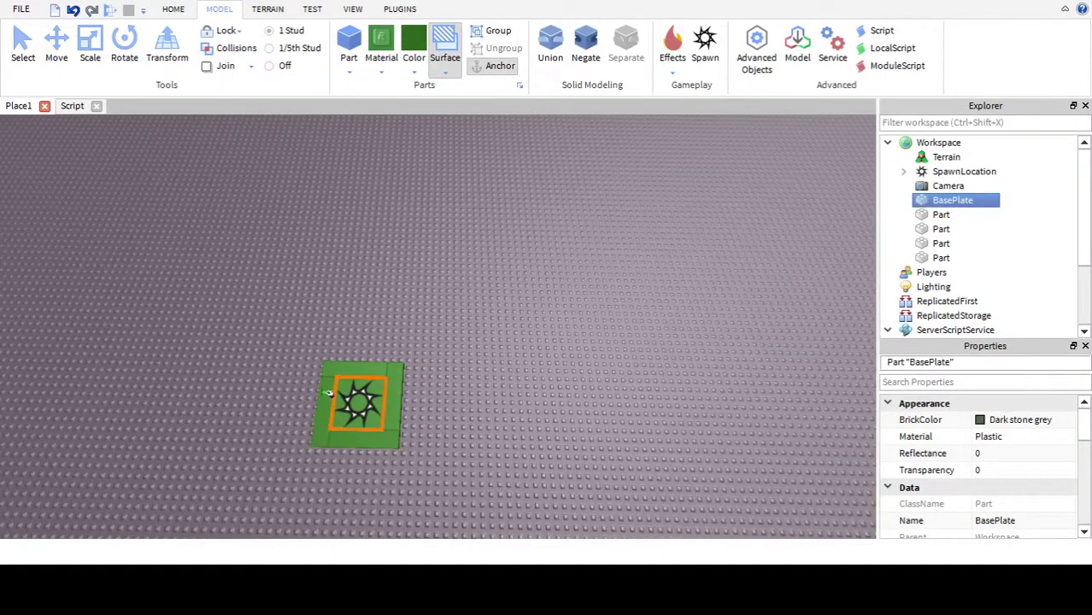
- Insert a new part beyond the spawn location and scale it into a square slab of about 6 by 6 studs
left_click(21, 47)
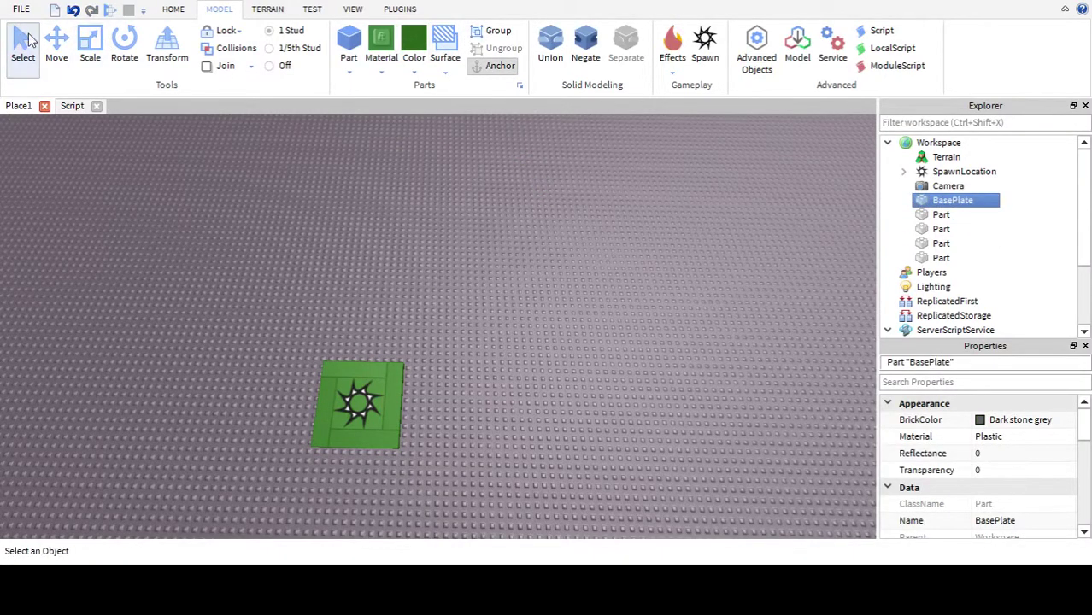
key("s")
key("d")
key("w")
key("s")
key("a")
key("w")
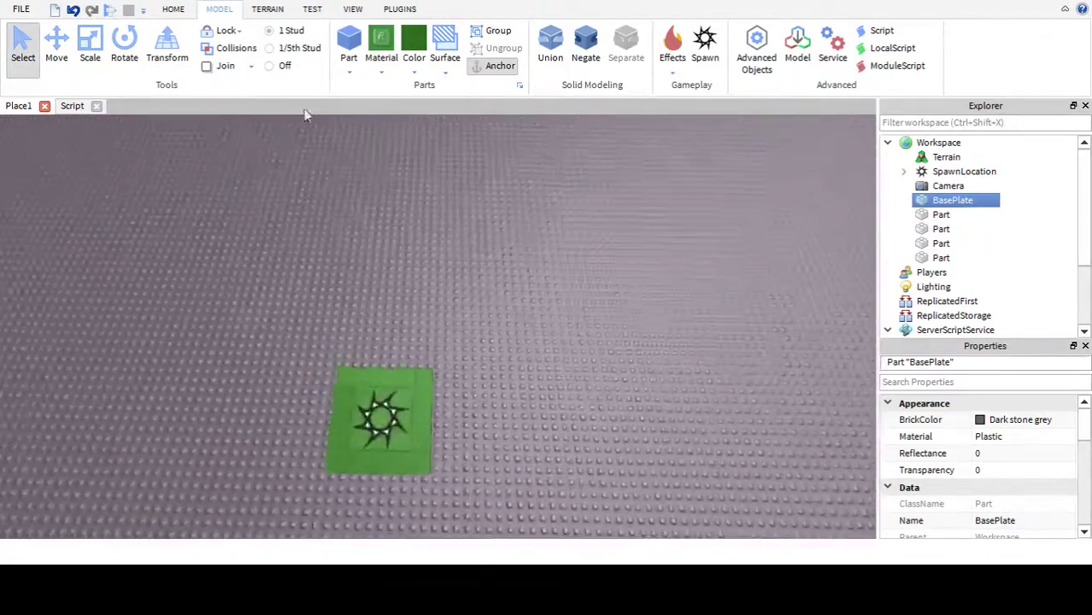
left_click(349, 42)
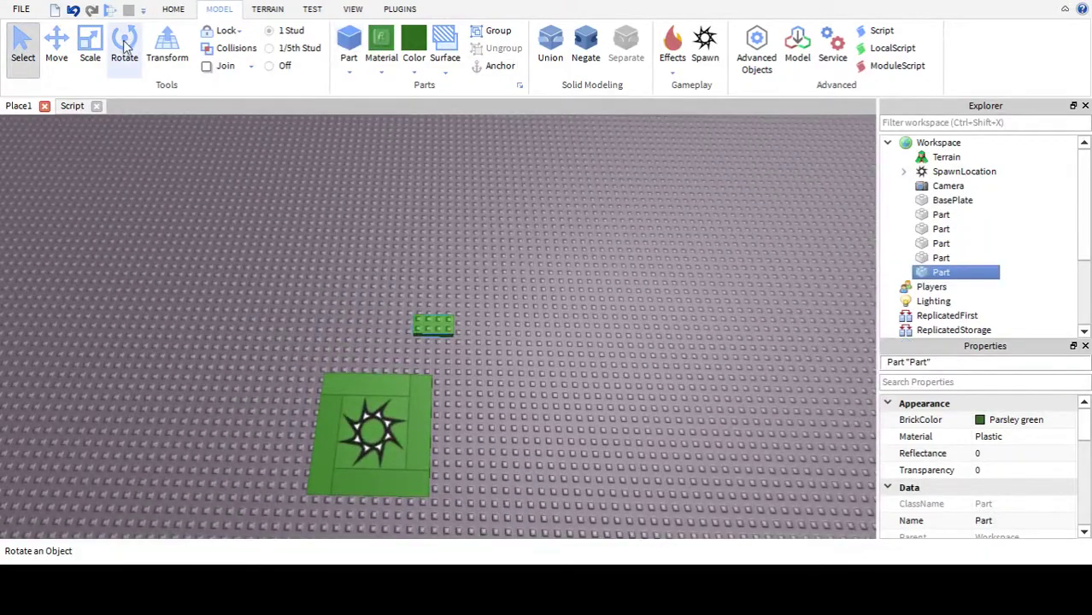
left_click(90, 44)
left_click_drag(377, 316, 345, 318)
left_click_drag(407, 294, 411, 263)
left_click_drag(347, 305, 377, 315)
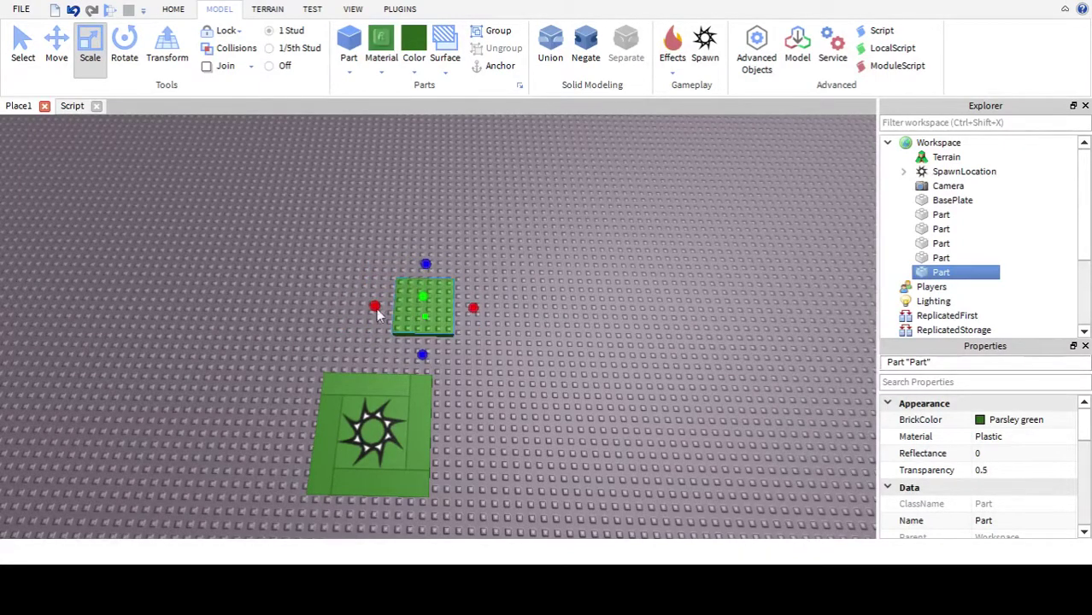
left_click(123, 47)
left_click_drag(486, 309, 420, 229)
key("ctrl+d")
left_click_drag(529, 336, 367, 248)
key("ctrl+z")
key("ctrl+z")
key("ctrl+z")
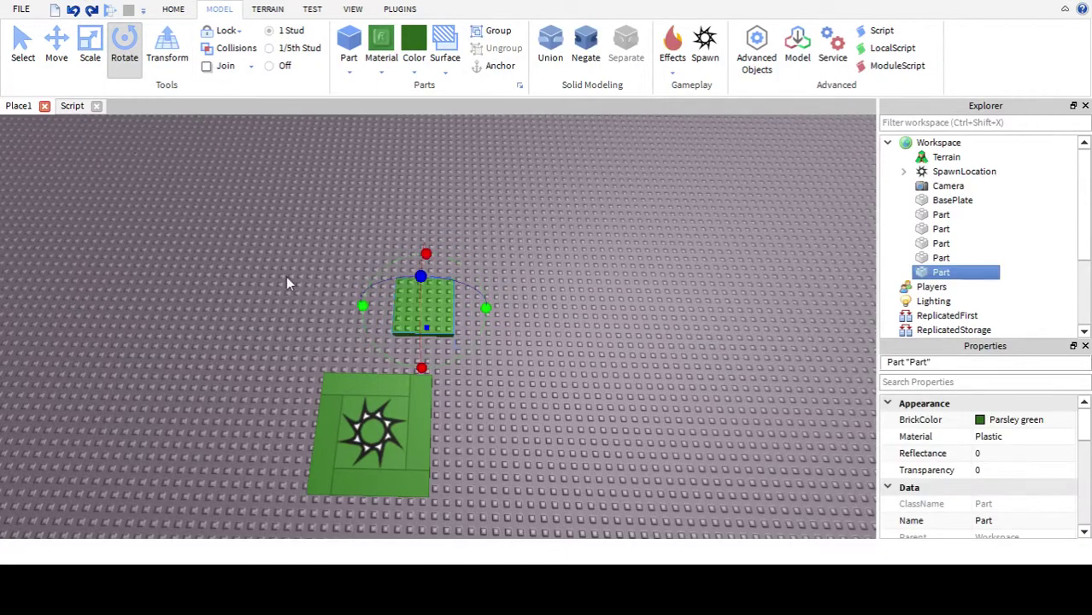
- Rotate the square slab about 45 degrees, duplicate it, and arrange the copies as a staggered path leading away from the spawn location
left_click_drag(484, 309, 467, 267)
left_click(23, 43)
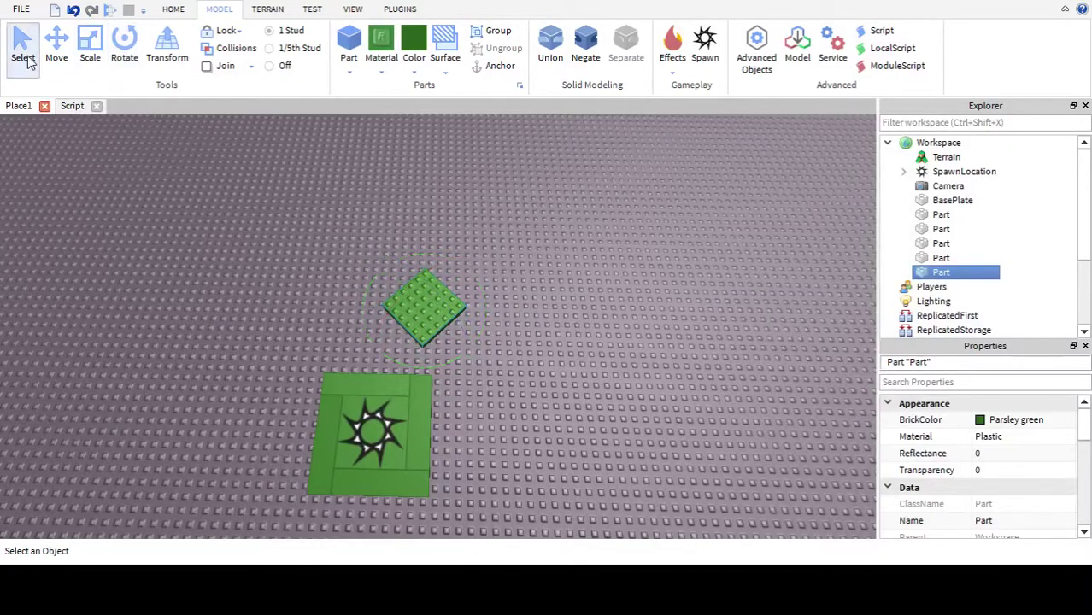
key("ctrl+d")
left_click_drag(399, 293, 349, 137)
key("ctrl+d")
key("ctrl+d")
right_click_drag(348, 137, 363, 142)
key("ctrl+d")
left_click_drag(347, 225, 359, 166)
key("ctrl+d")
left_click(359, 216)
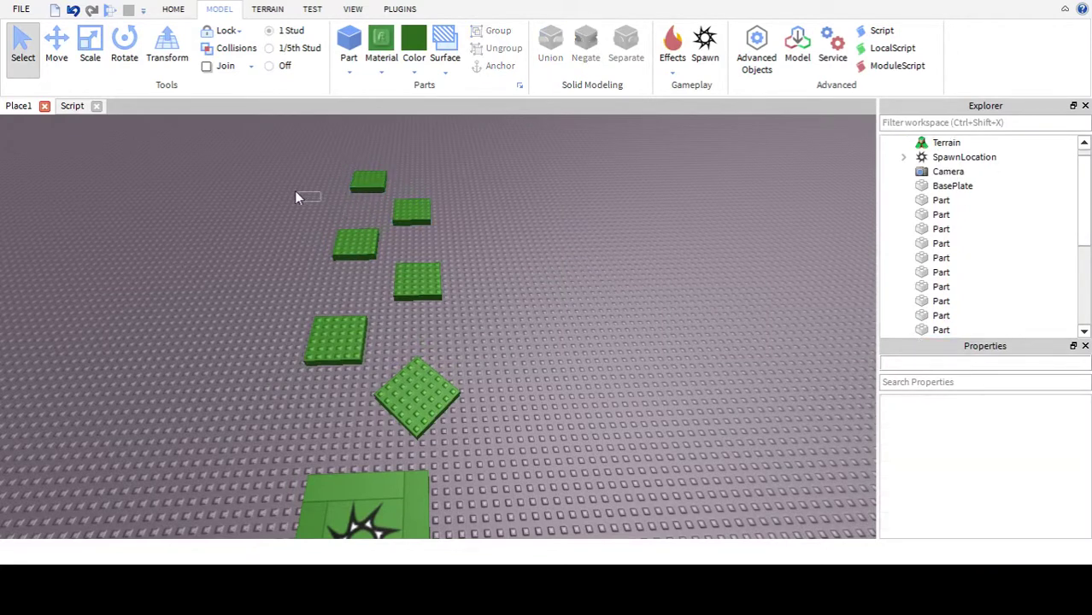